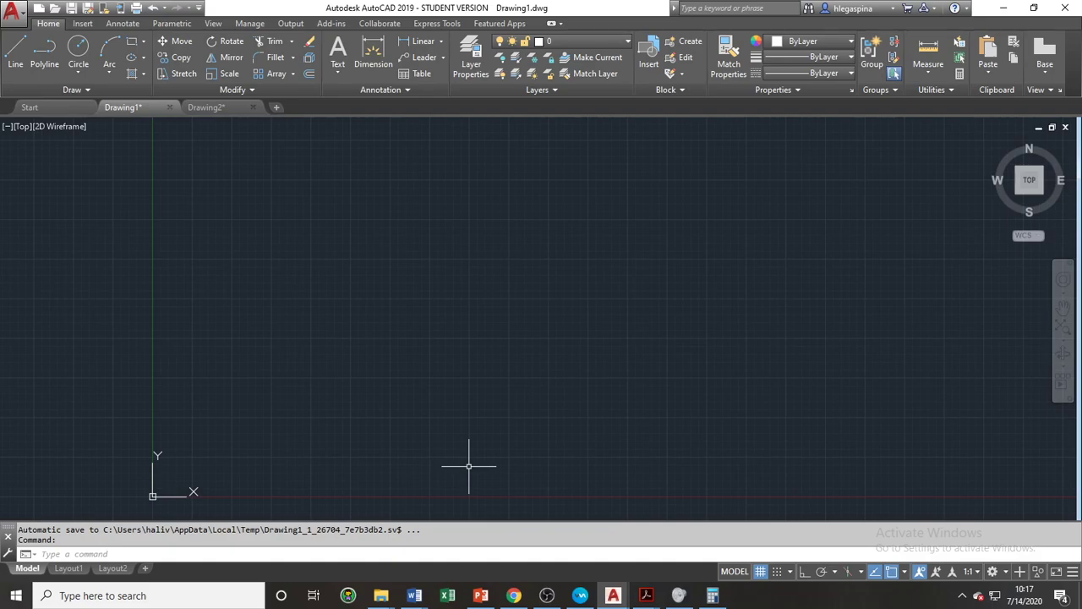
Set the drawing units to an insertion scale of millimeters and a length precision of 0.
type("UN")
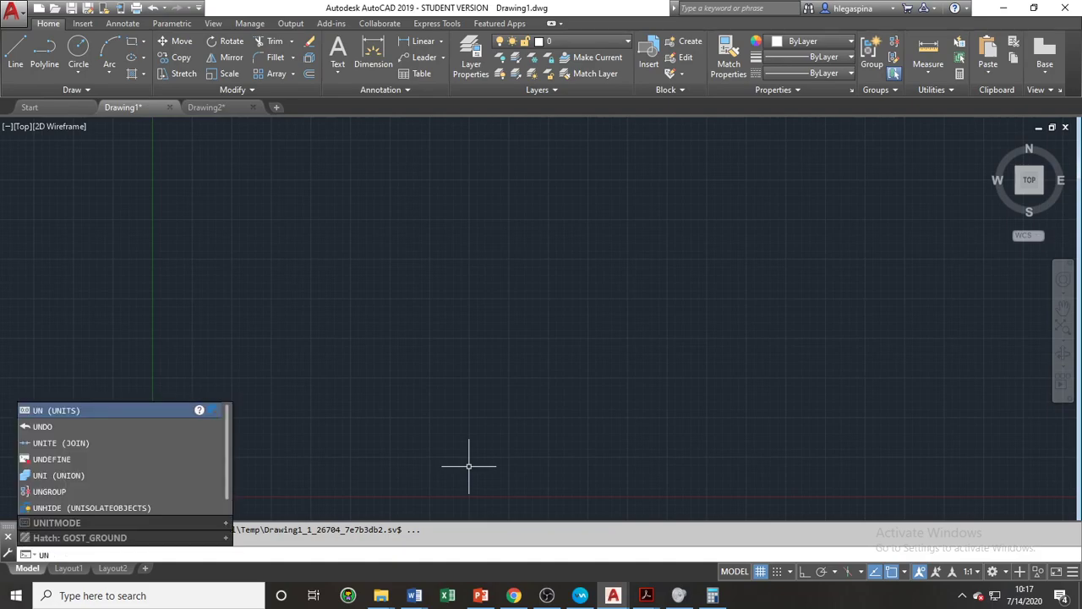
key("Return")
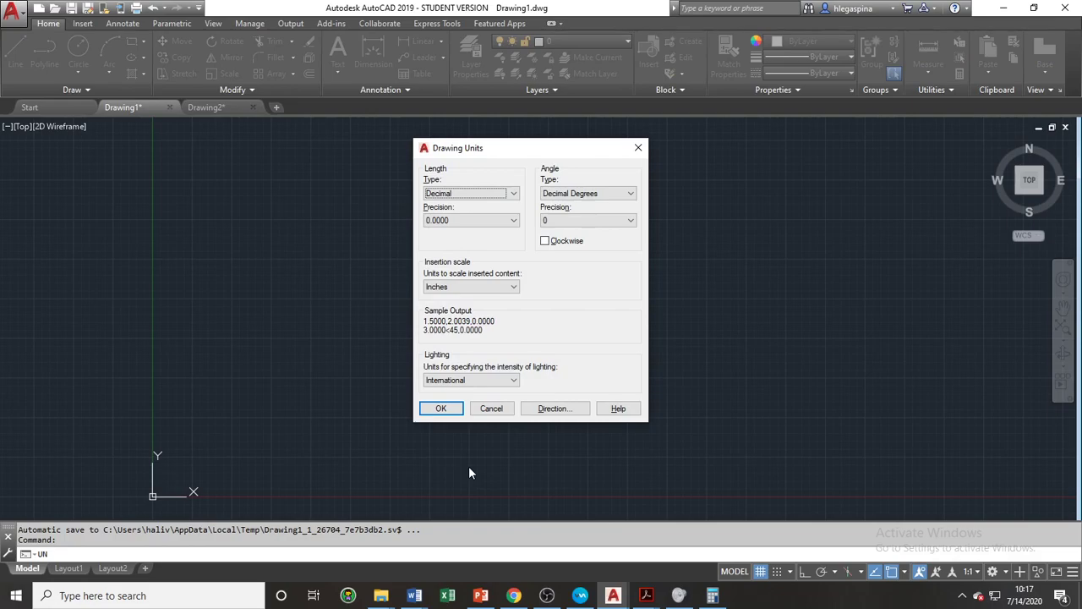
left_click(515, 287)
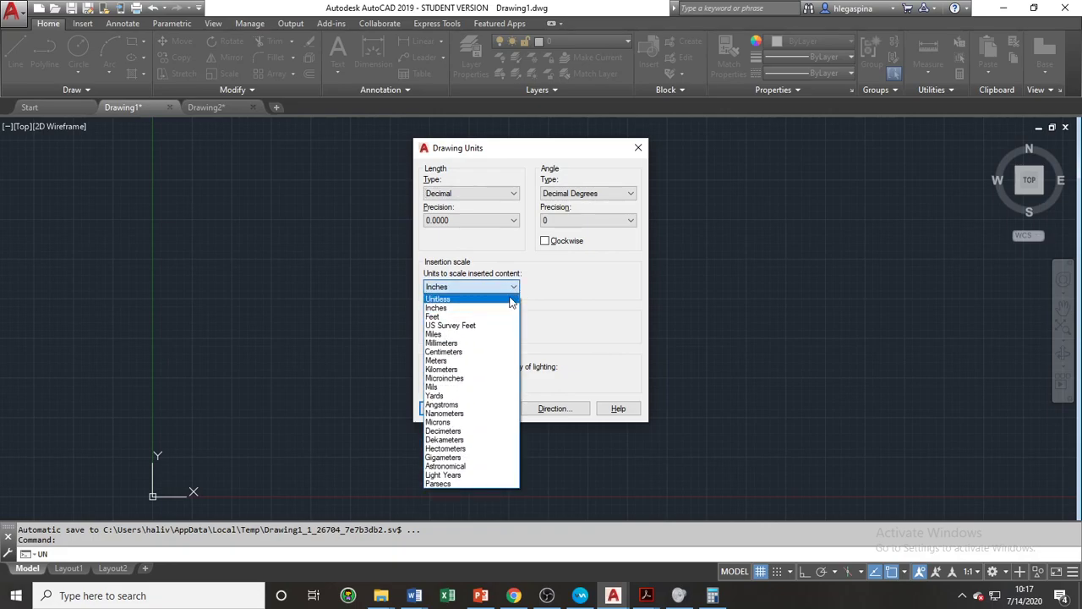
left_click(501, 345)
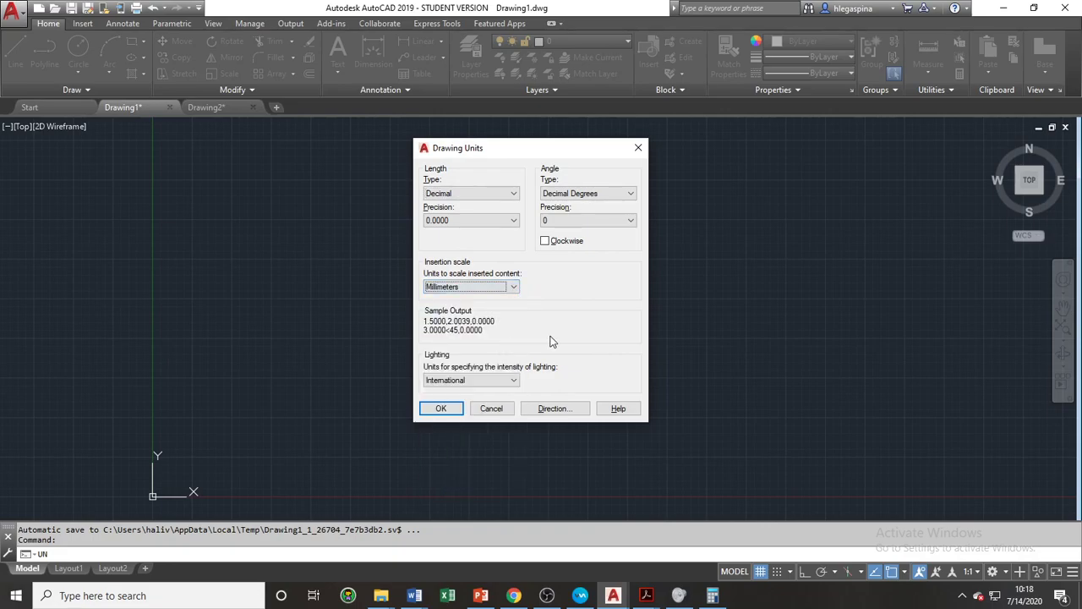
left_click(510, 222)
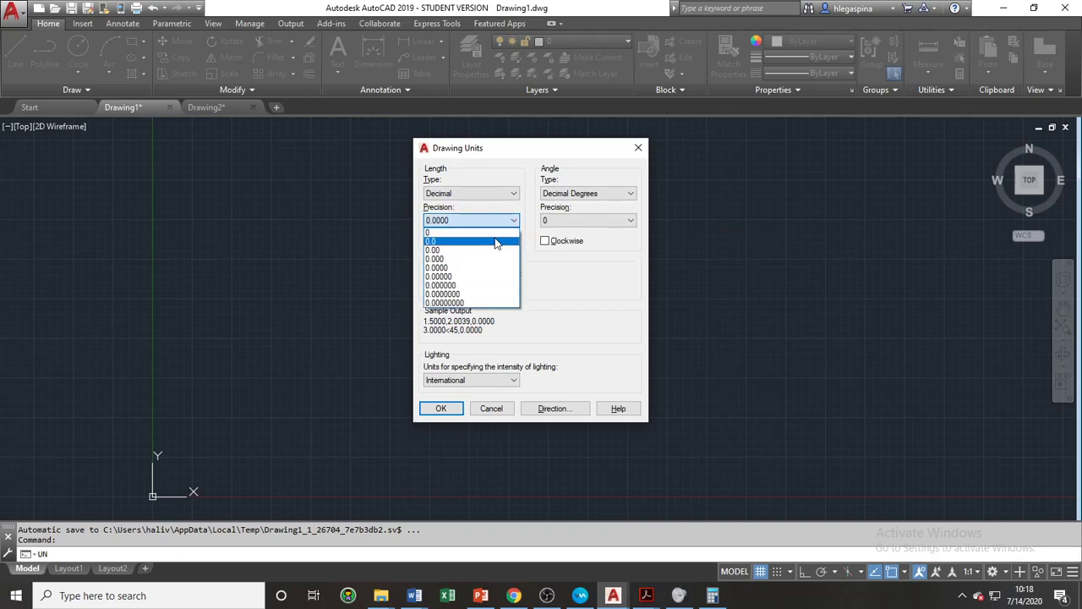
left_click(496, 233)
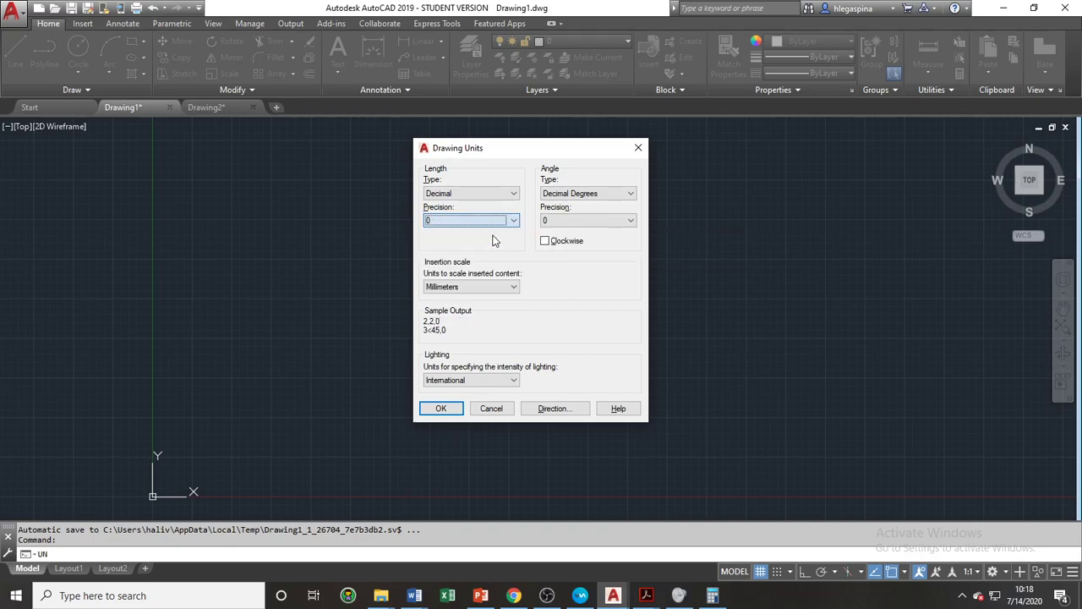
left_click(441, 409)
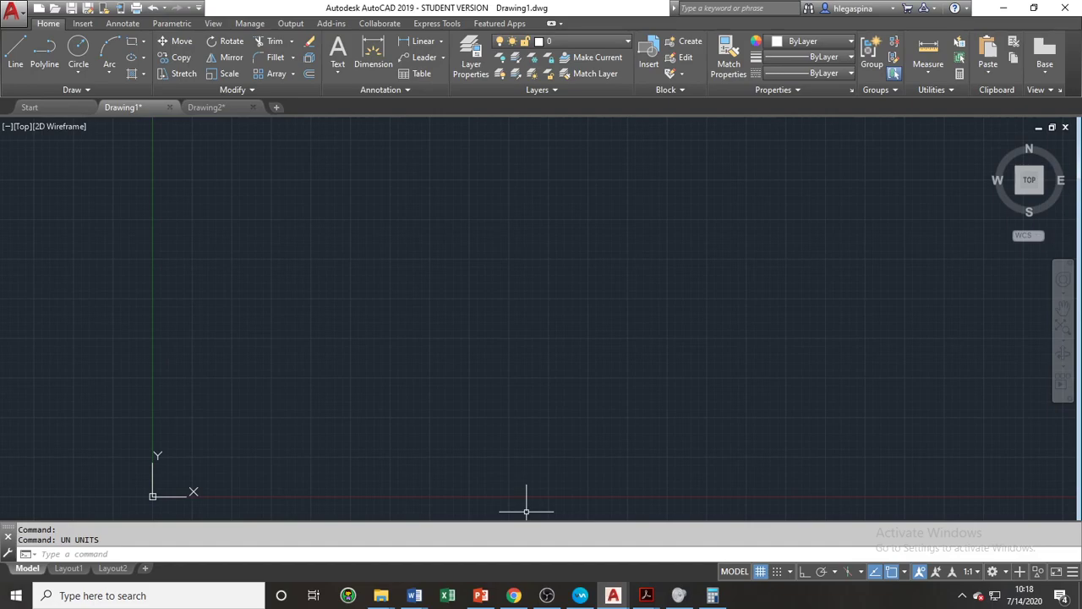
Insert the FLOOR PLAN drawing from the Week 7 folder as a block at 0,0,0 with scale 1 and rotation 0.
type("I")
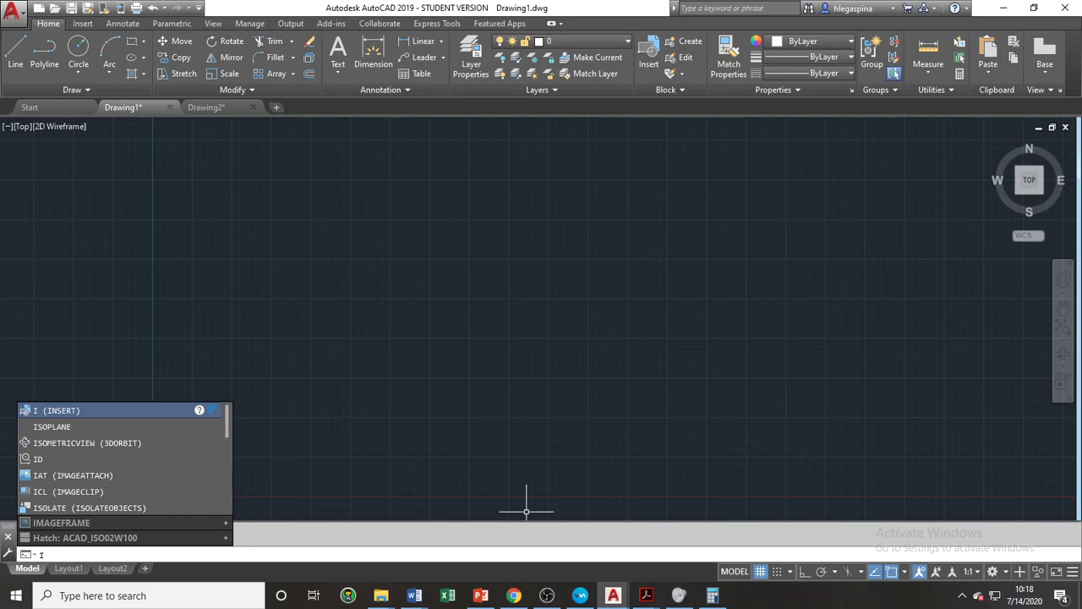
key("Return")
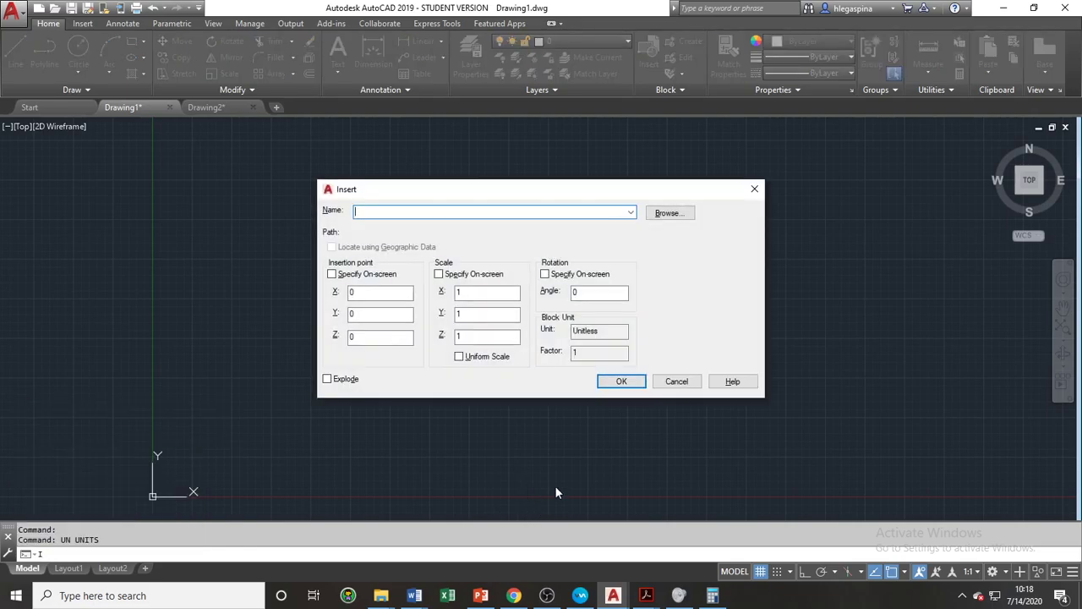
left_click(681, 222)
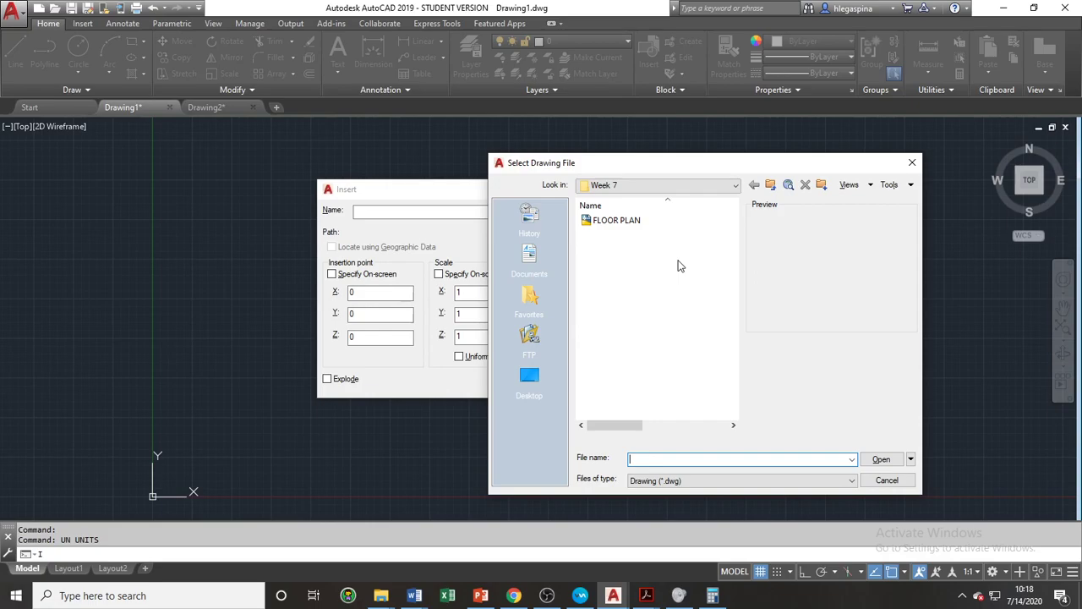
left_click_drag(667, 164, 611, 126)
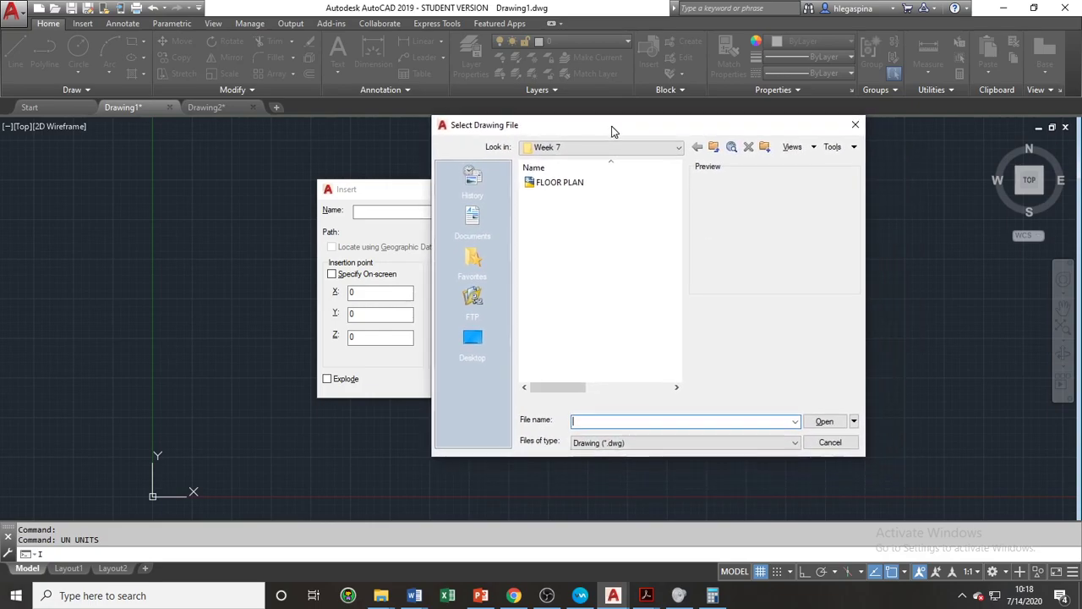
double_click(592, 184)
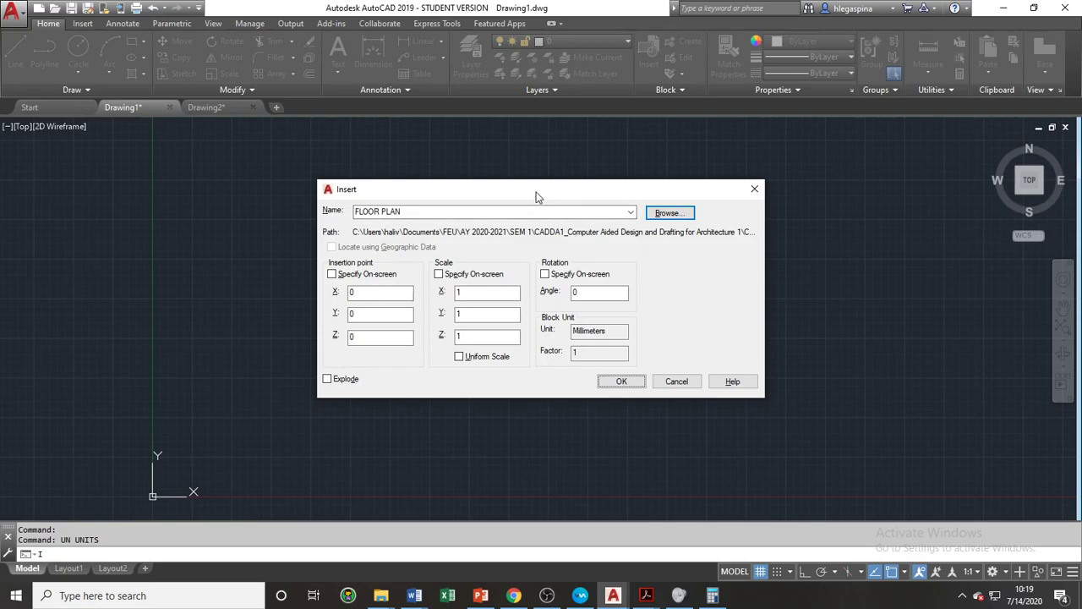
left_click_drag(536, 191, 521, 185)
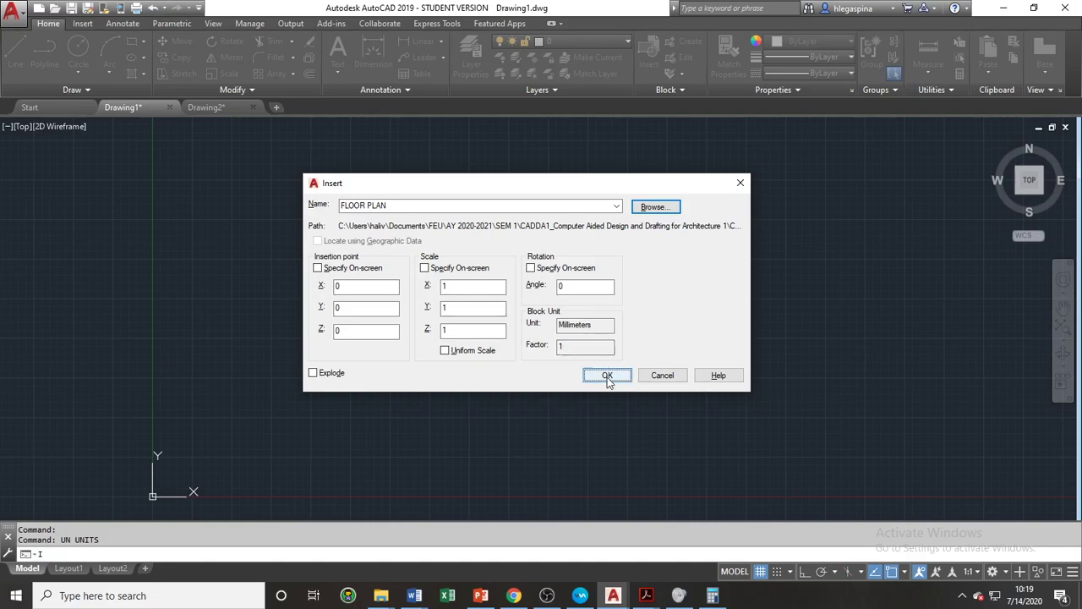
left_click(607, 376)
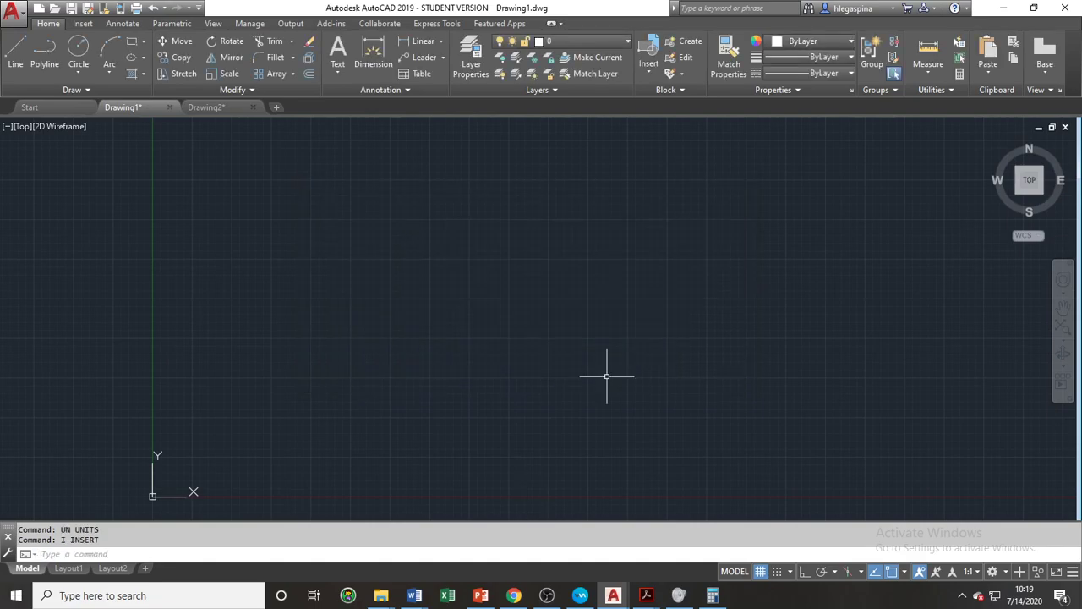
Zoom to the drawing's extents to bring the inserted floor plan into view.
scroll(607, 376, "down", 4)
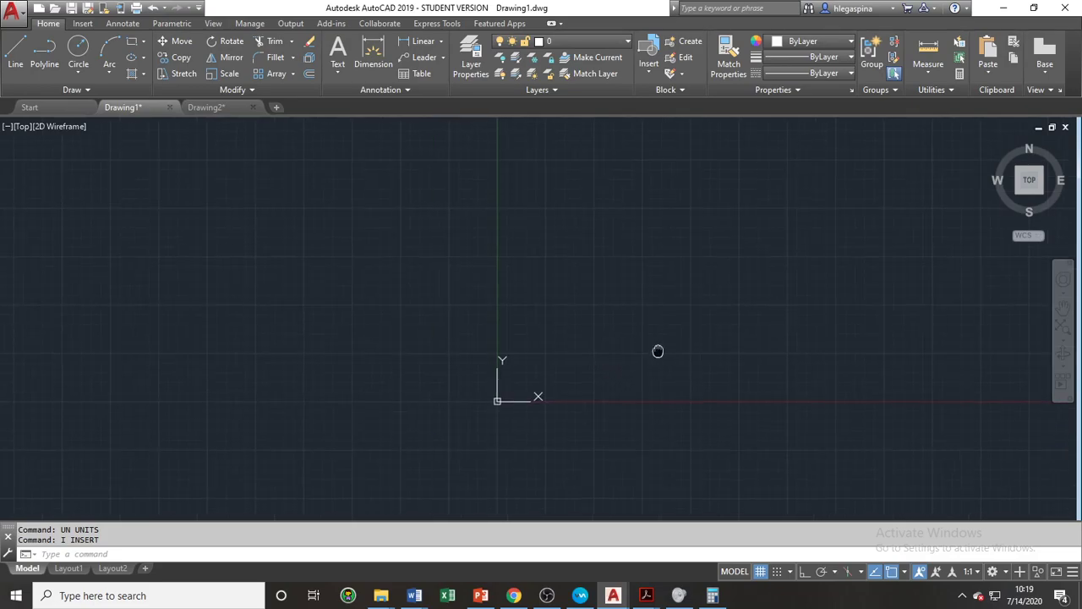
mouse_move(657, 350)
middle_mouse_down()
mouse_move(524, 350)
mouse_move(472, 375)
middle_mouse_up()
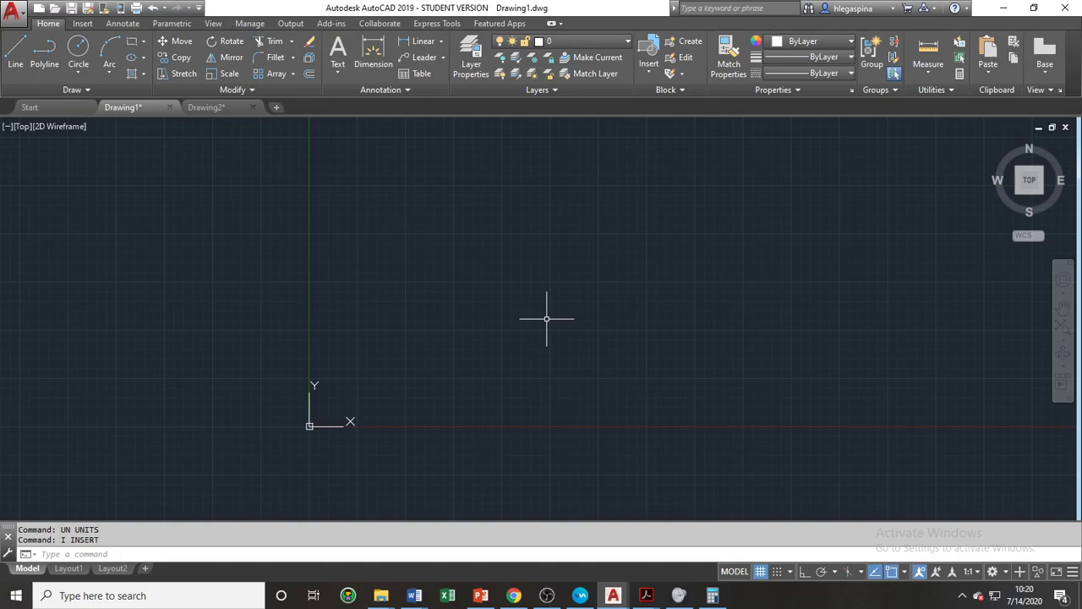
type("z")
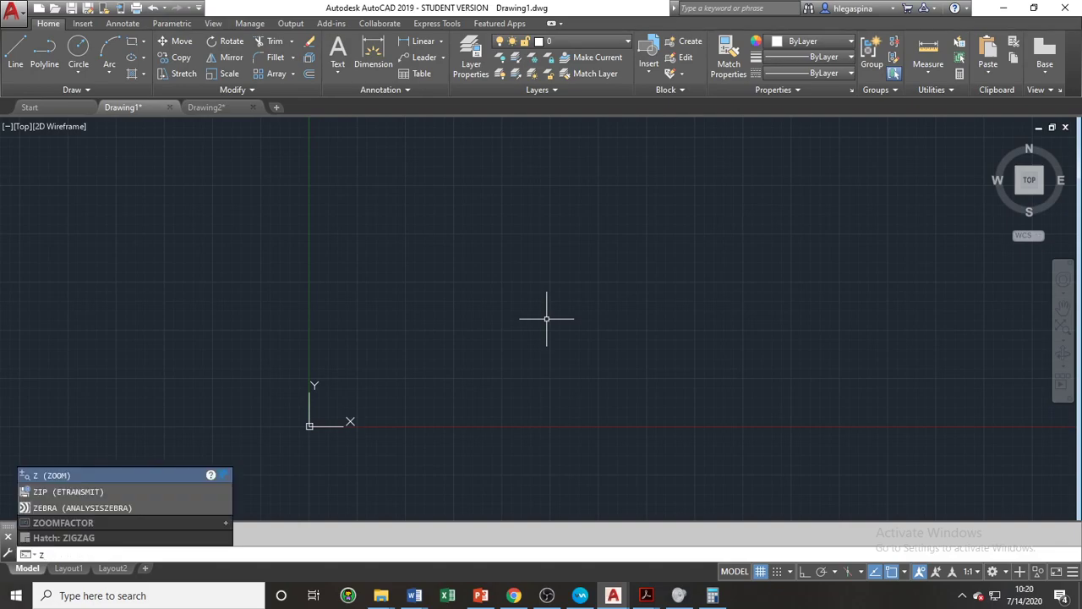
key("Return")
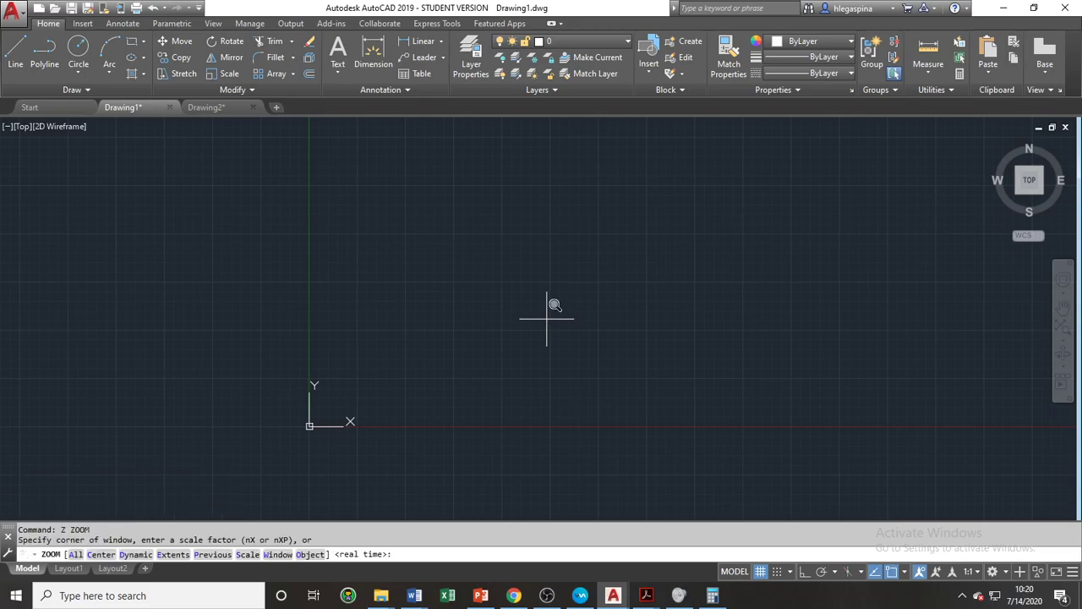
type("E")
key("Return")
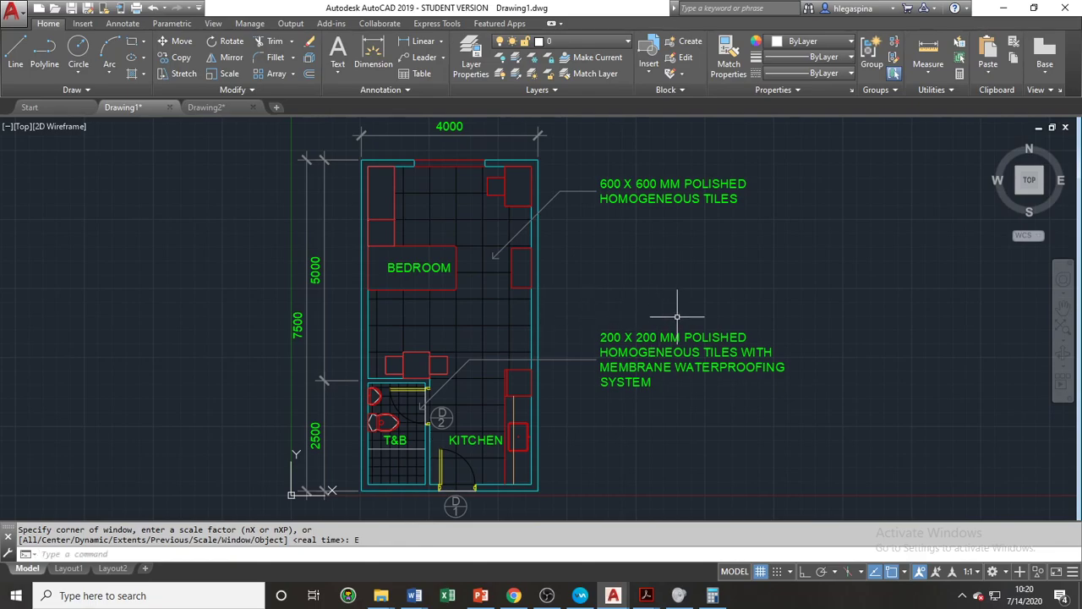
Open the inserted FLOOR PLAN block in the Block Editor.
left_click(532, 314)
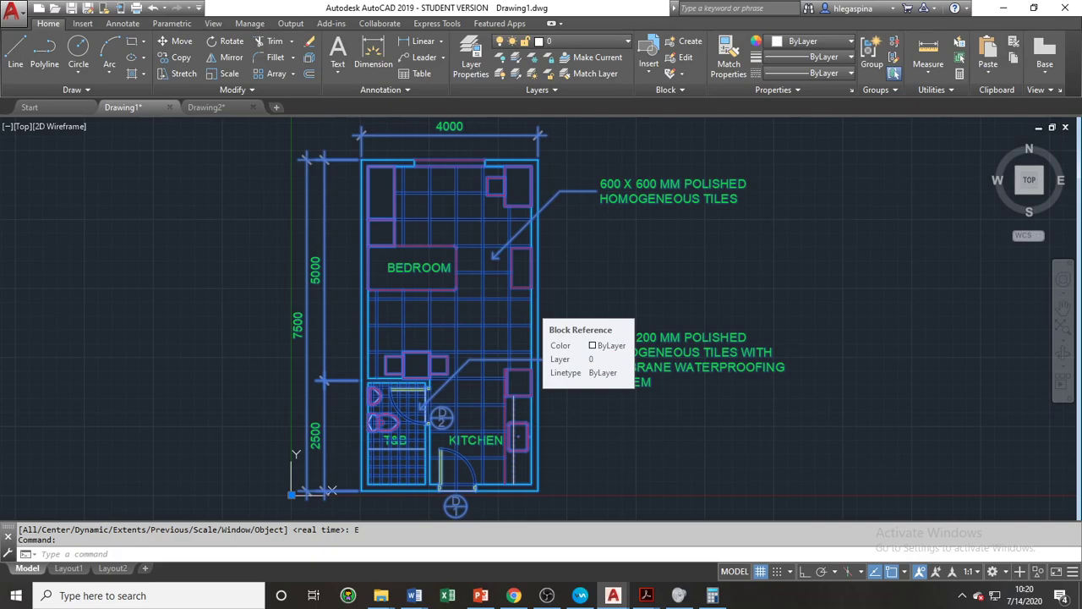
key("Escape")
double_click(532, 313)
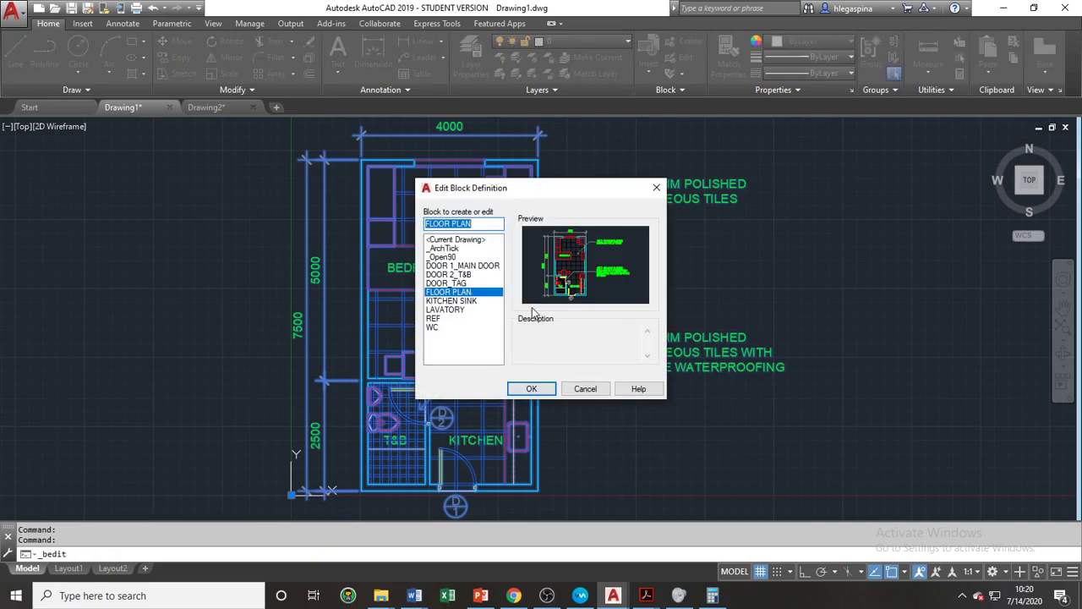
left_click(532, 389)
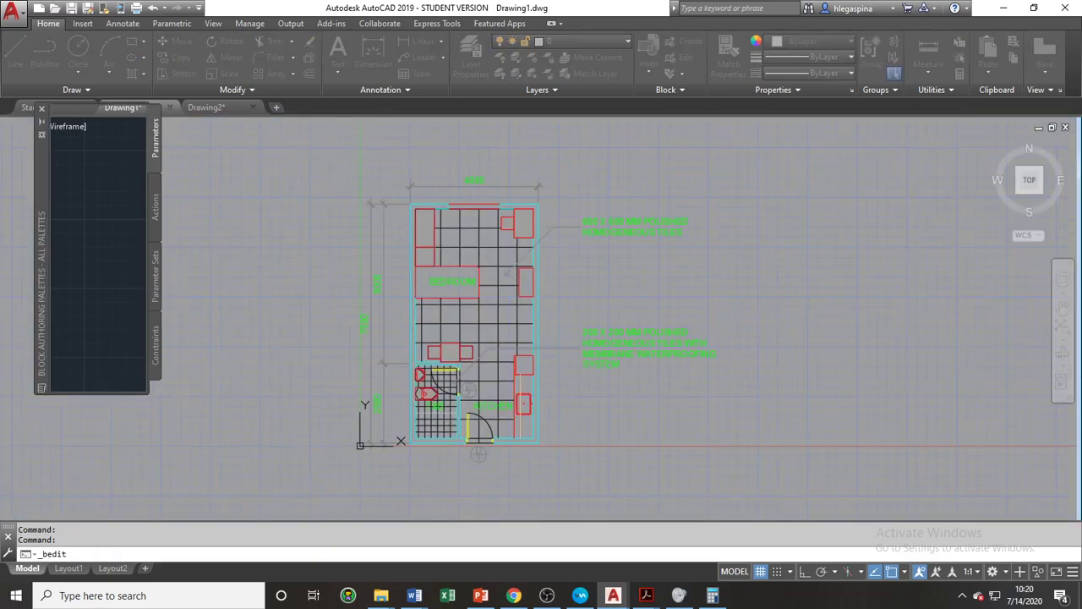
Erase the BEDROOM text label from the floor plan block.
middle_click_drag(634, 393, 582, 373)
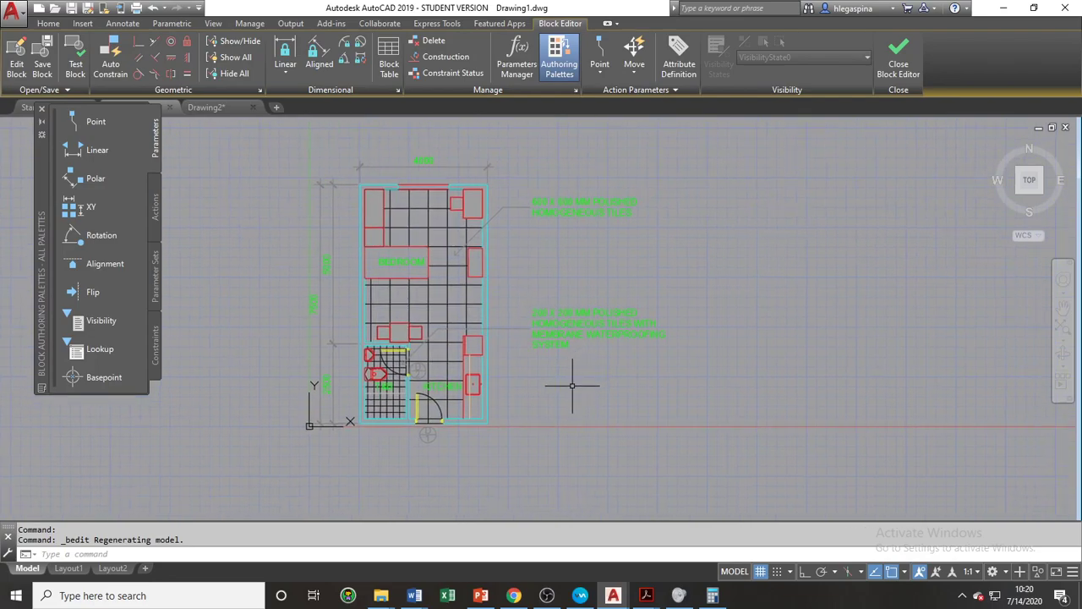
middle_click_drag(474, 375, 501, 396)
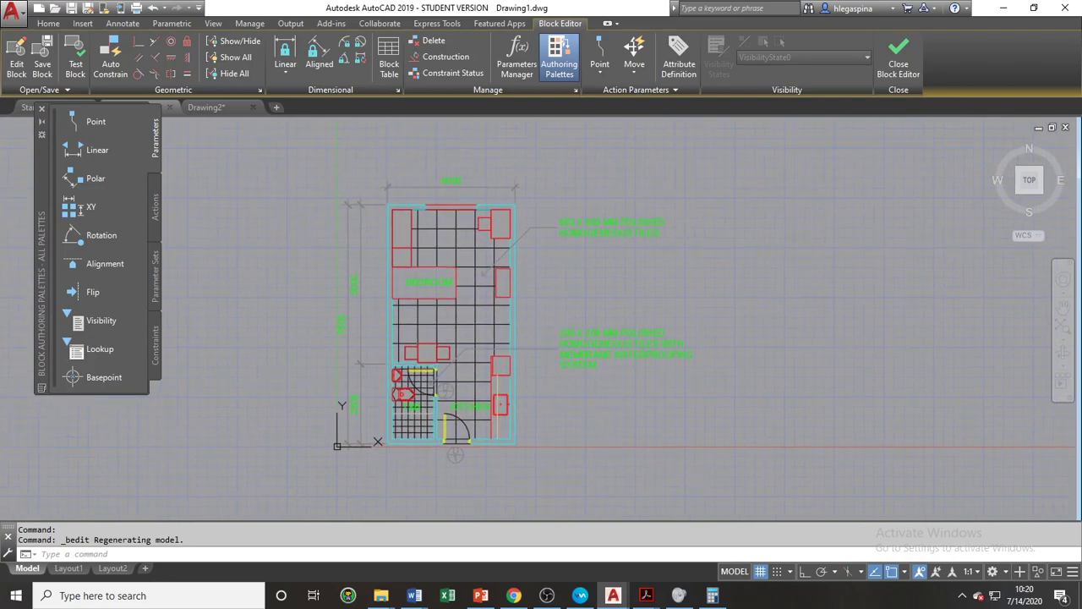
scroll(486, 414, "up", 2)
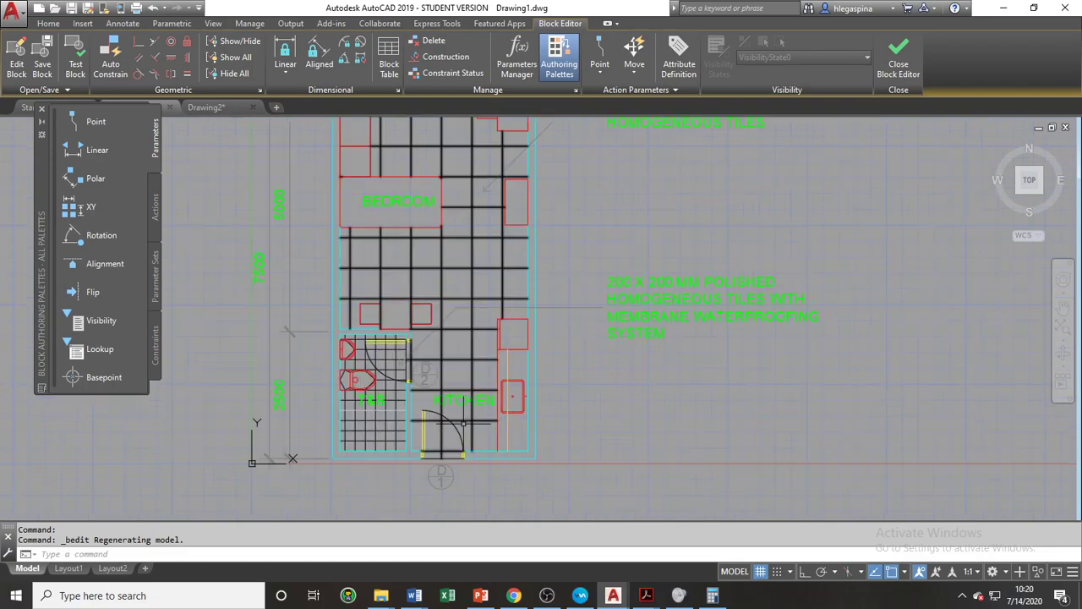
left_click(395, 200)
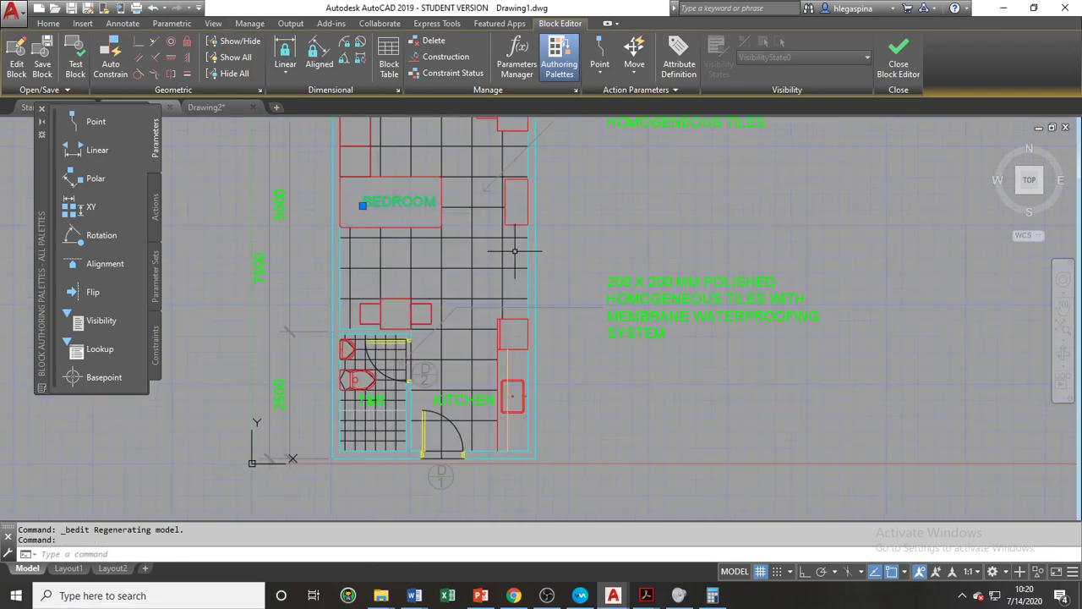
type("e")
key("Return")
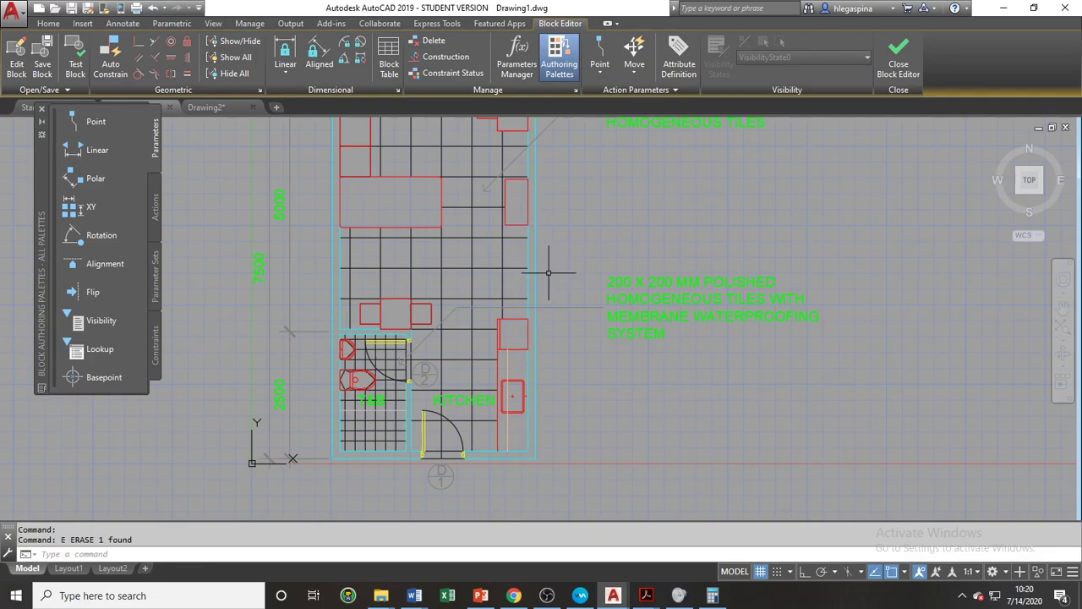
Close the Block Editor, saving the changes to FLOOR PLAN, and check the block in the drawing.
middle_click_drag(556, 282, 551, 295)
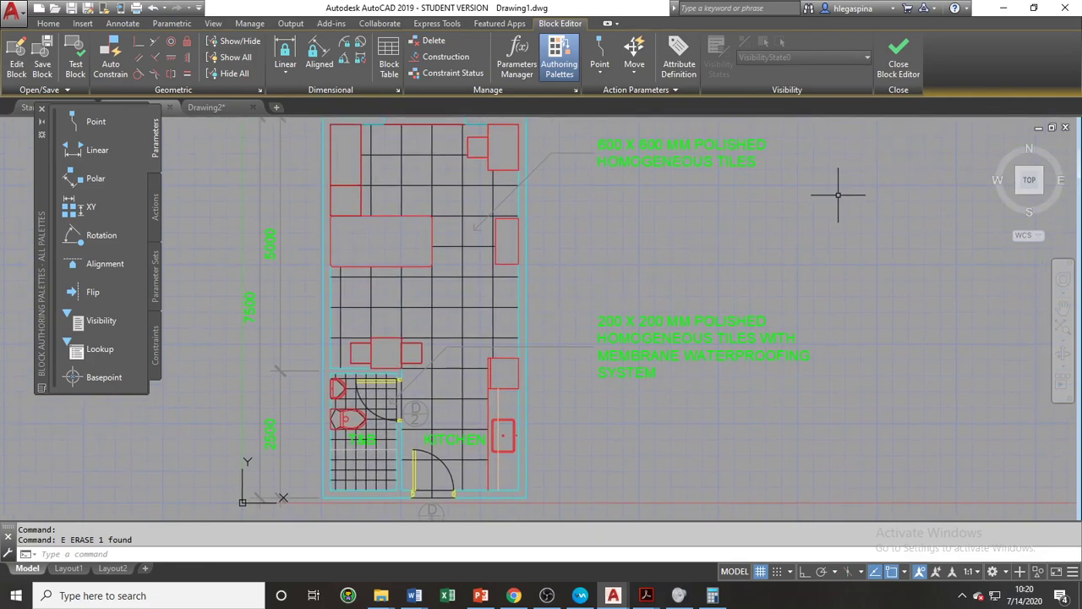
left_click(898, 60)
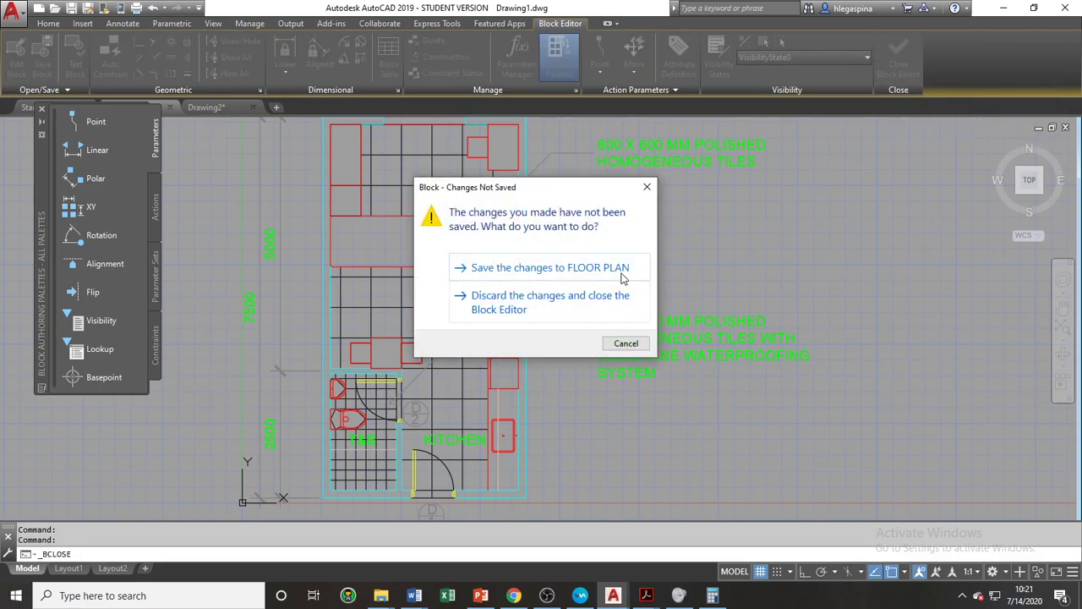
left_click(616, 271)
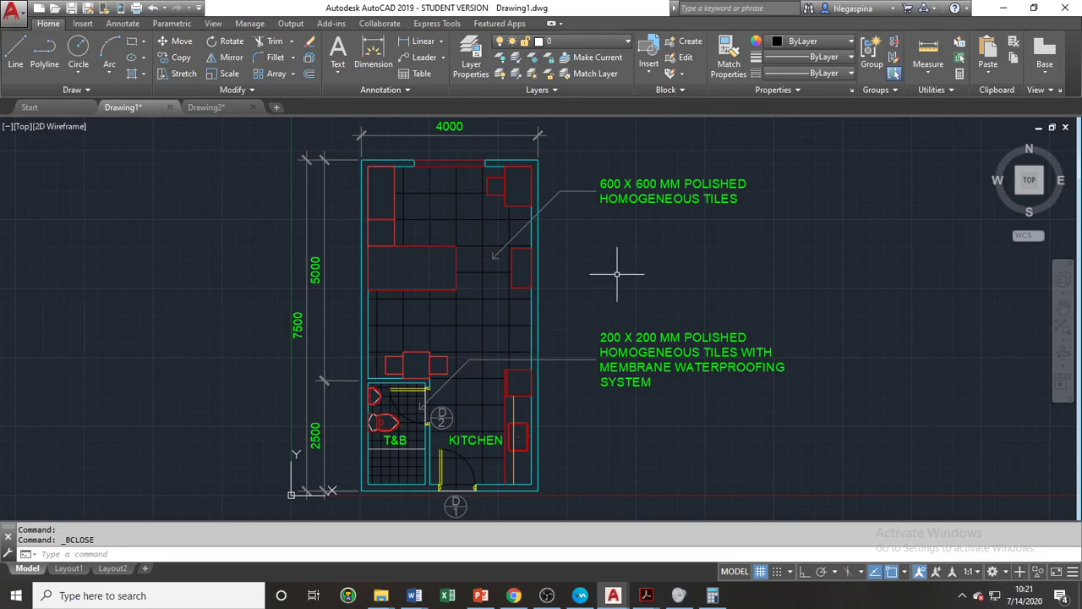
scroll(617, 274, "down", 2)
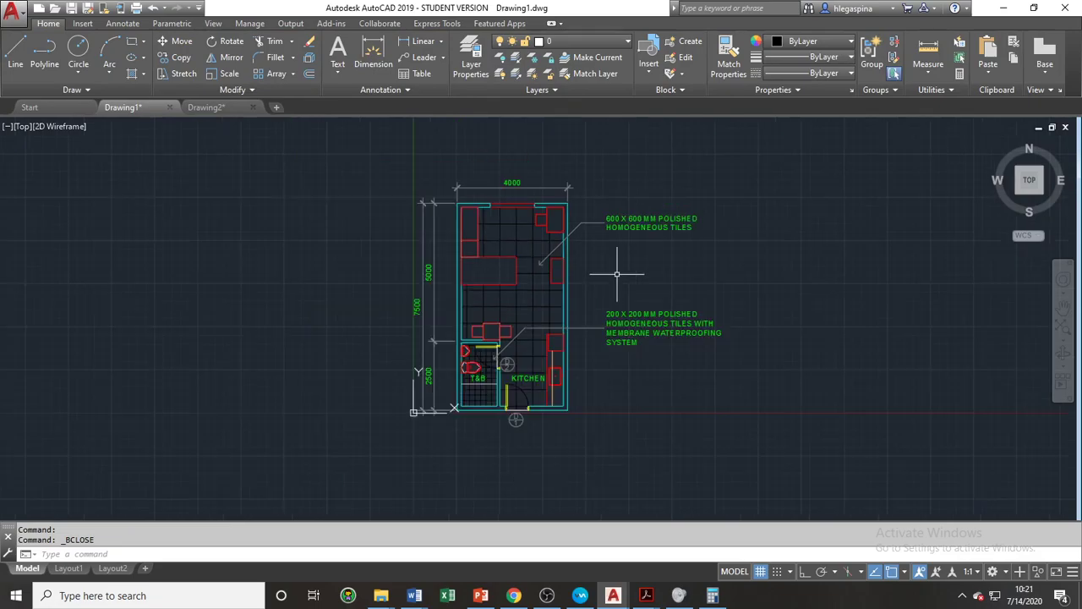
scroll(617, 273, "up", 2)
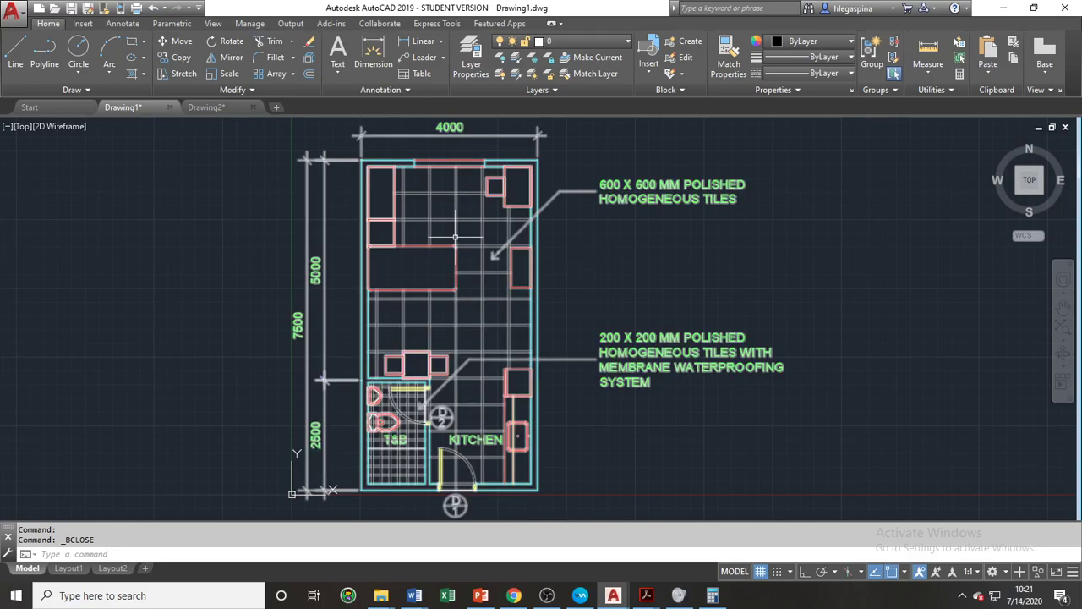
mouse_move(455, 238)
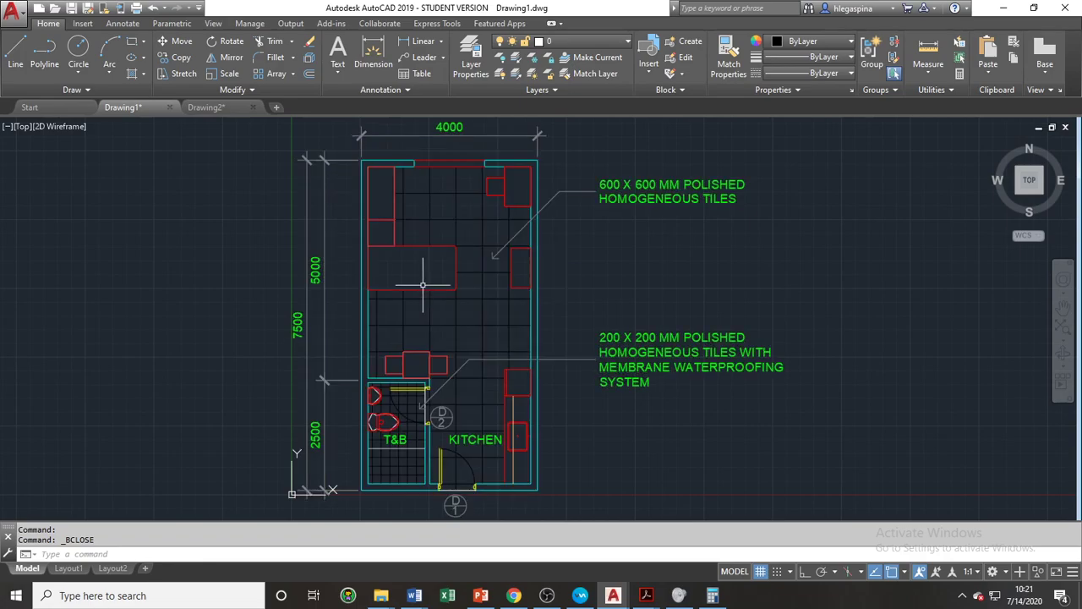
Switch to Drawing2 and set its units to millimeters for inserted content, with decimal length precision 0.
left_click(218, 107)
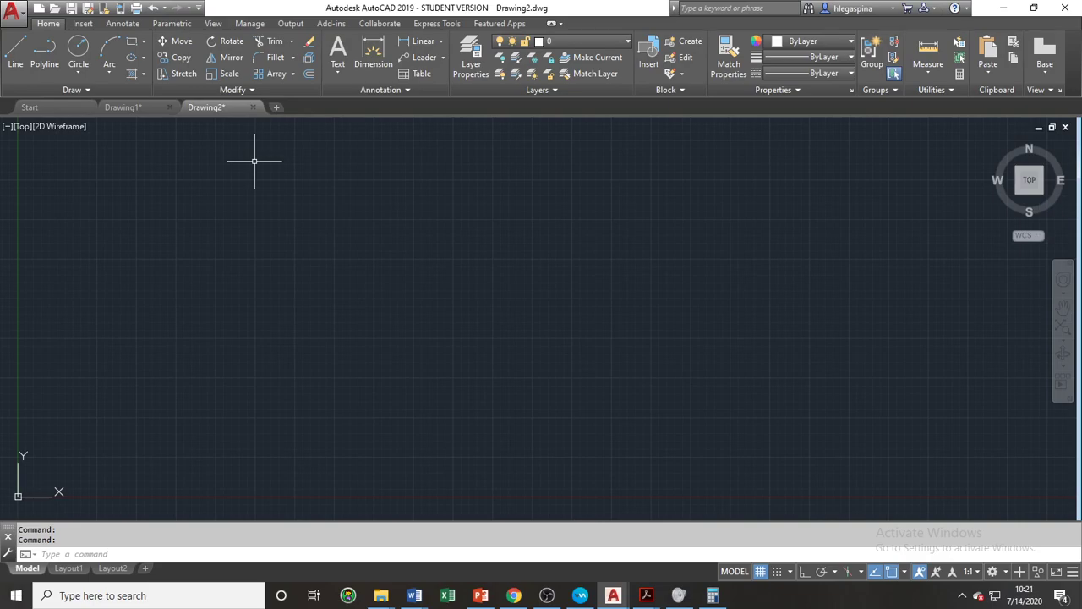
type("units")
key("Return")
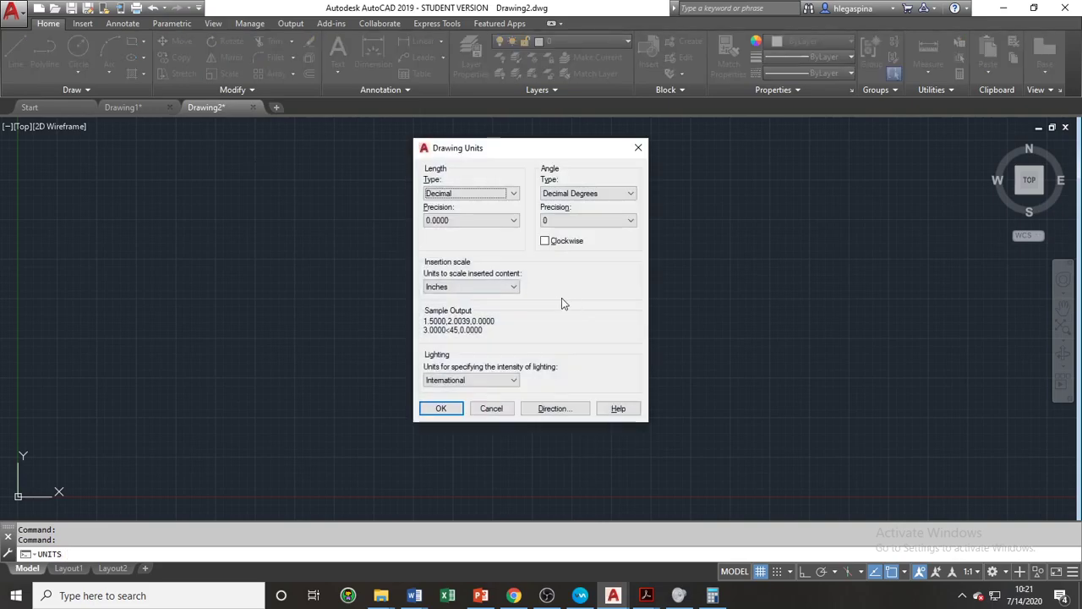
left_click(511, 289)
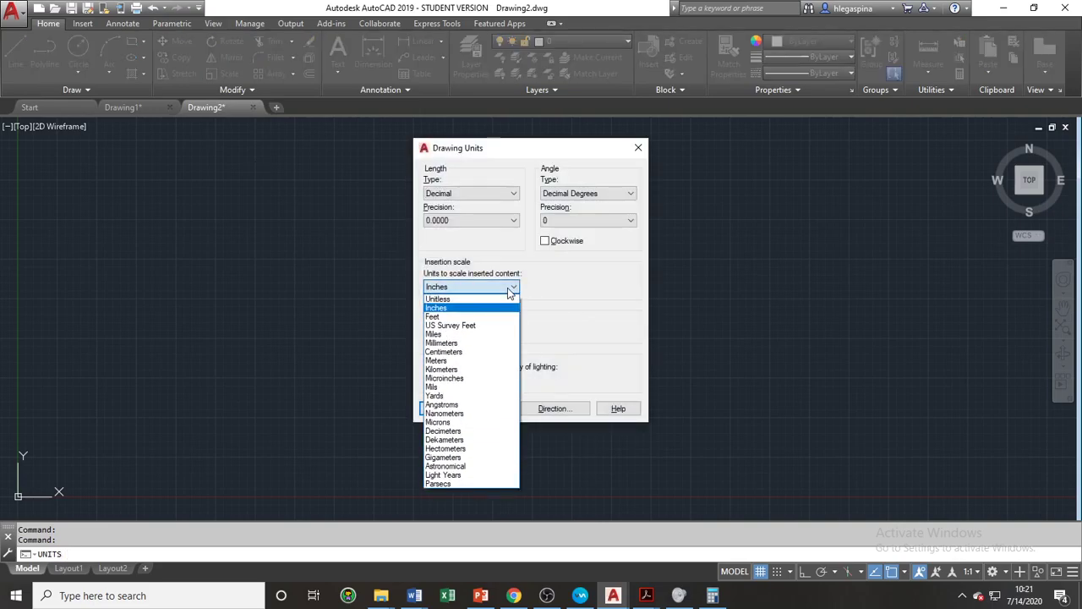
left_click(497, 345)
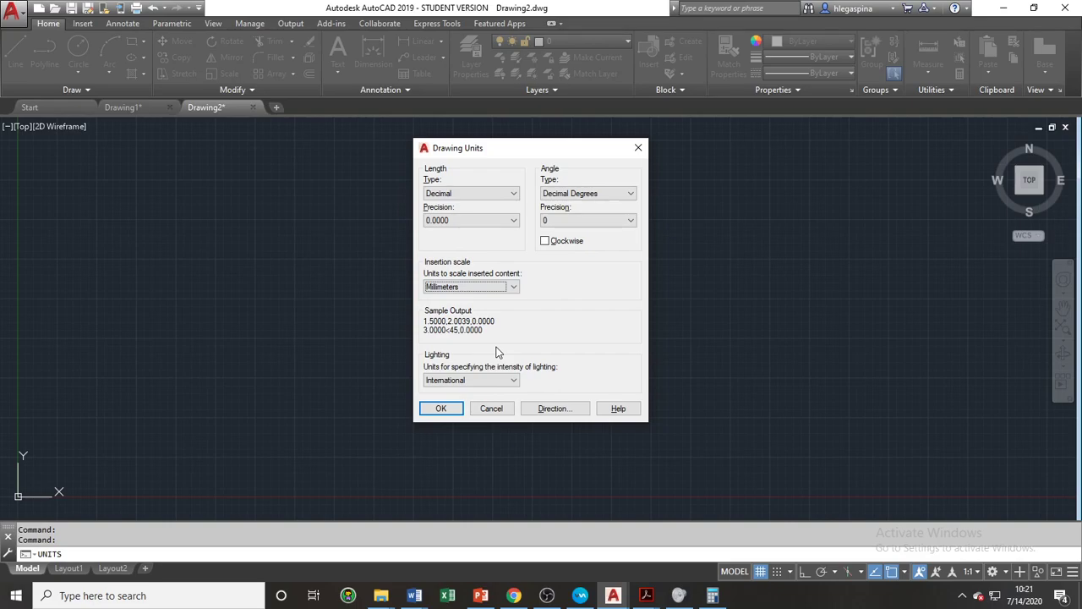
left_click(501, 222)
left_click(489, 233)
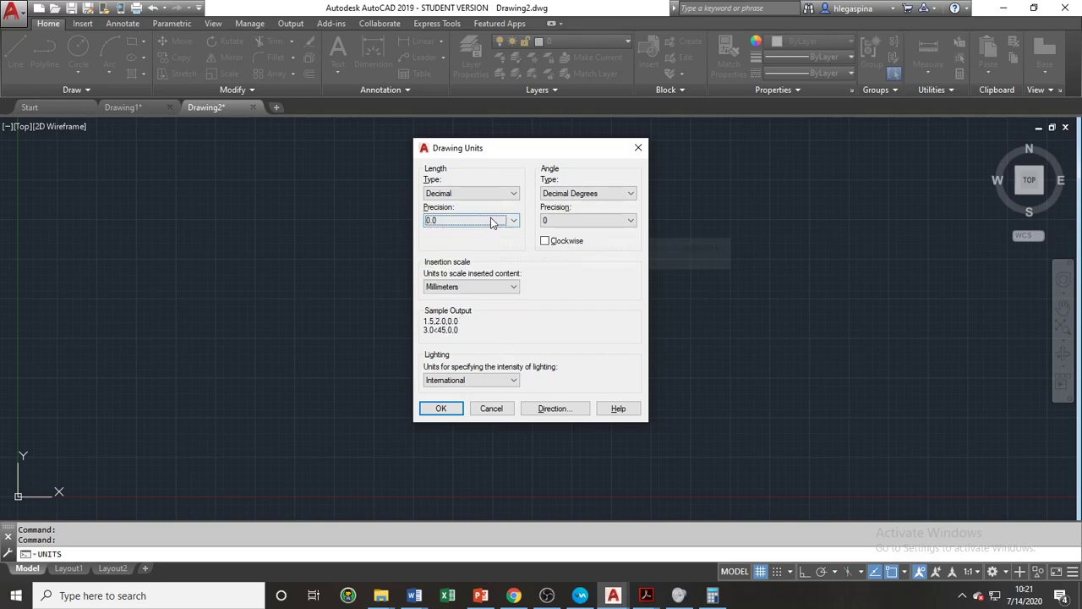
left_click(495, 220)
left_click(496, 234)
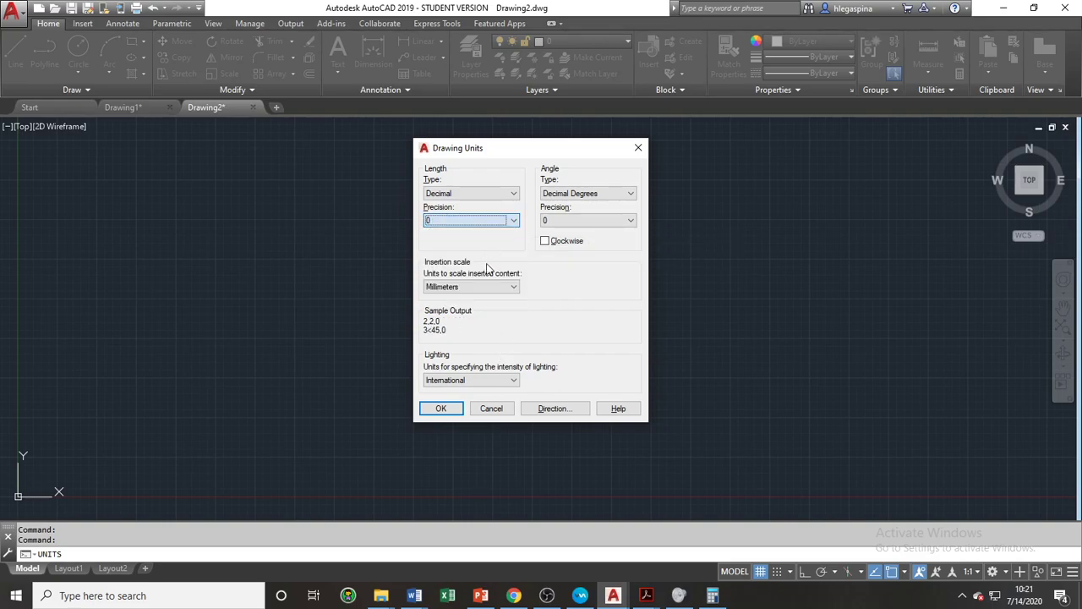
left_click(443, 407)
Attach the FLOOR PLAN drawing from the Week 7 folder as an external reference at 0,0,0 with scale 1 and a relative path.
scroll(424, 365, "down", 2)
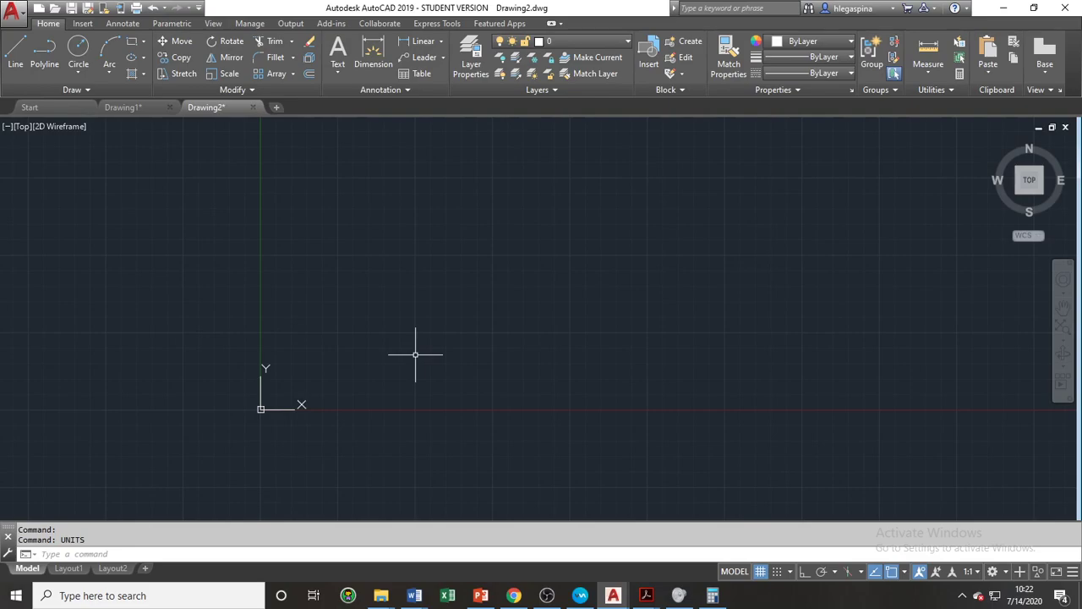
type("XR")
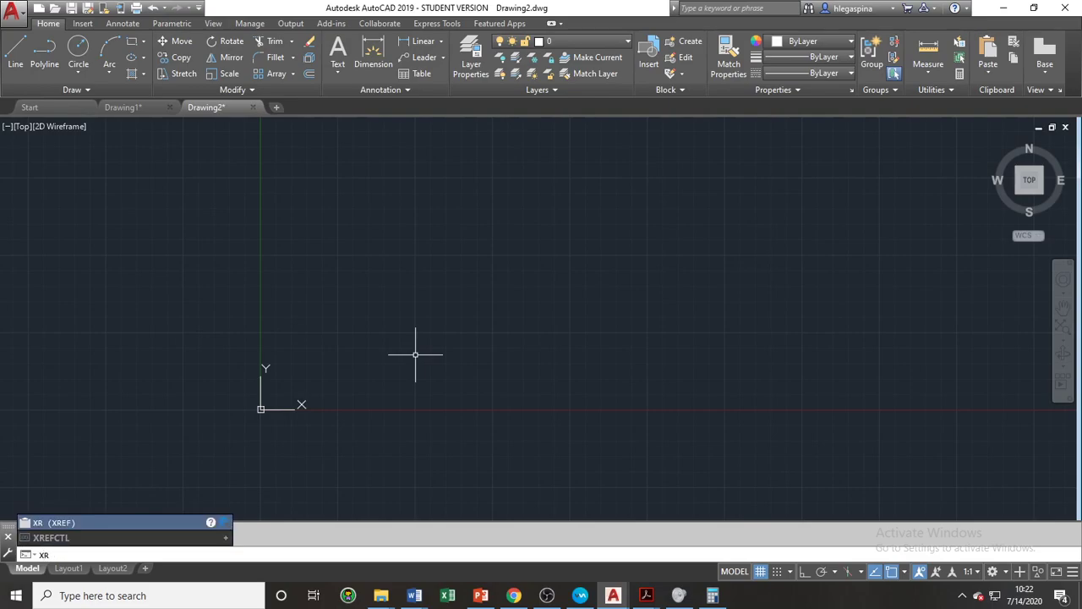
key("Return")
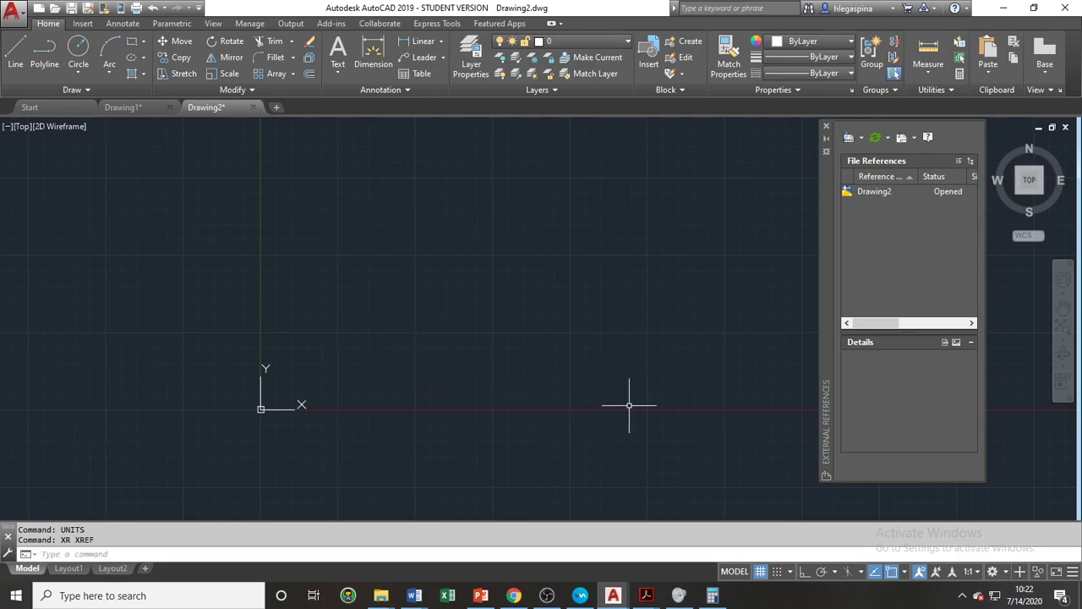
left_click(848, 141)
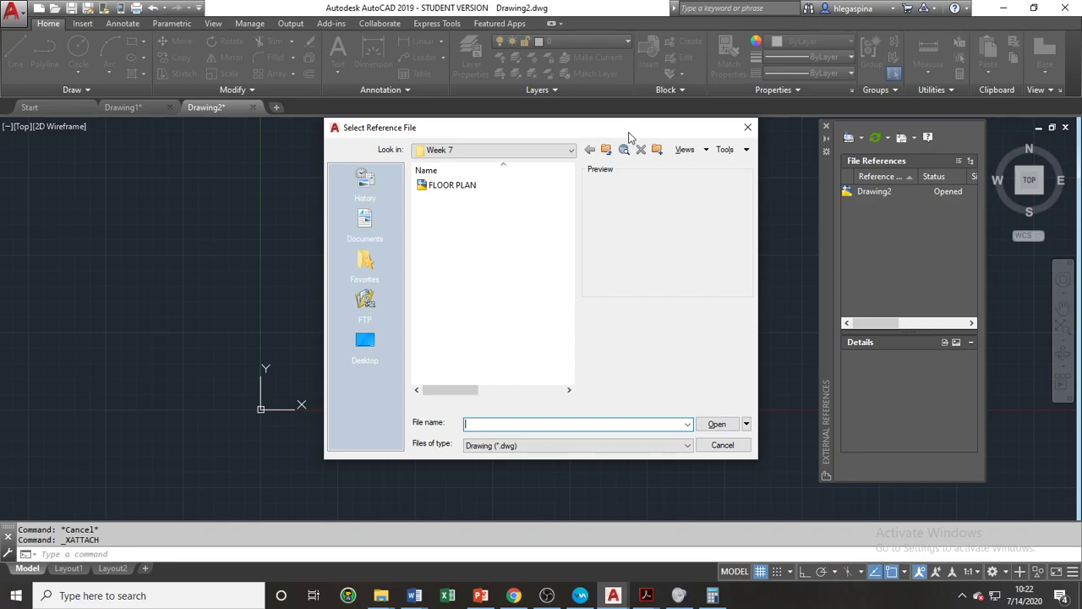
double_click(458, 188)
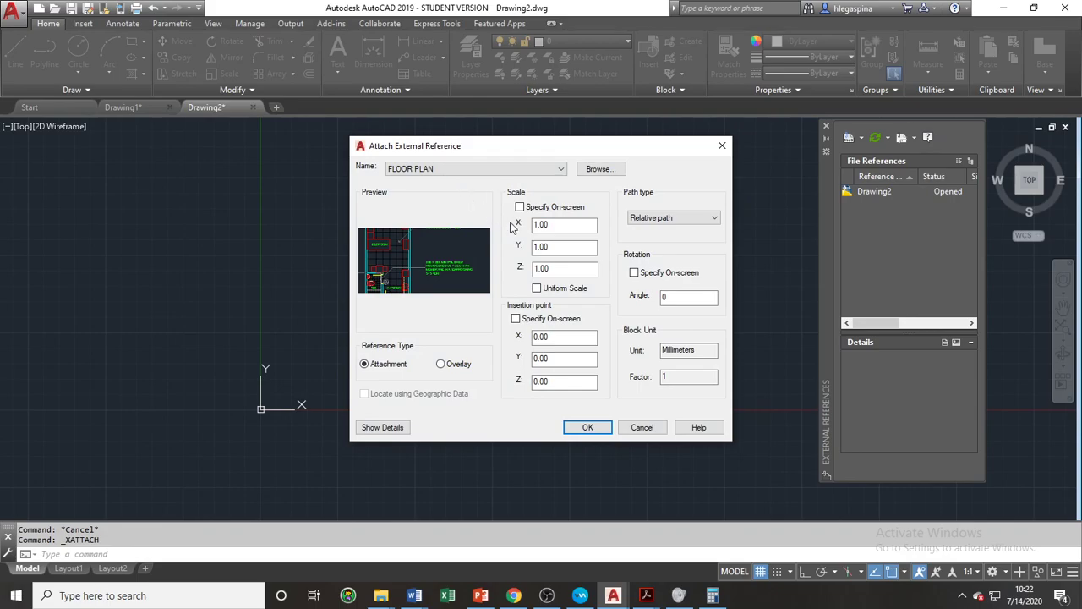
left_click_drag(575, 152, 565, 169)
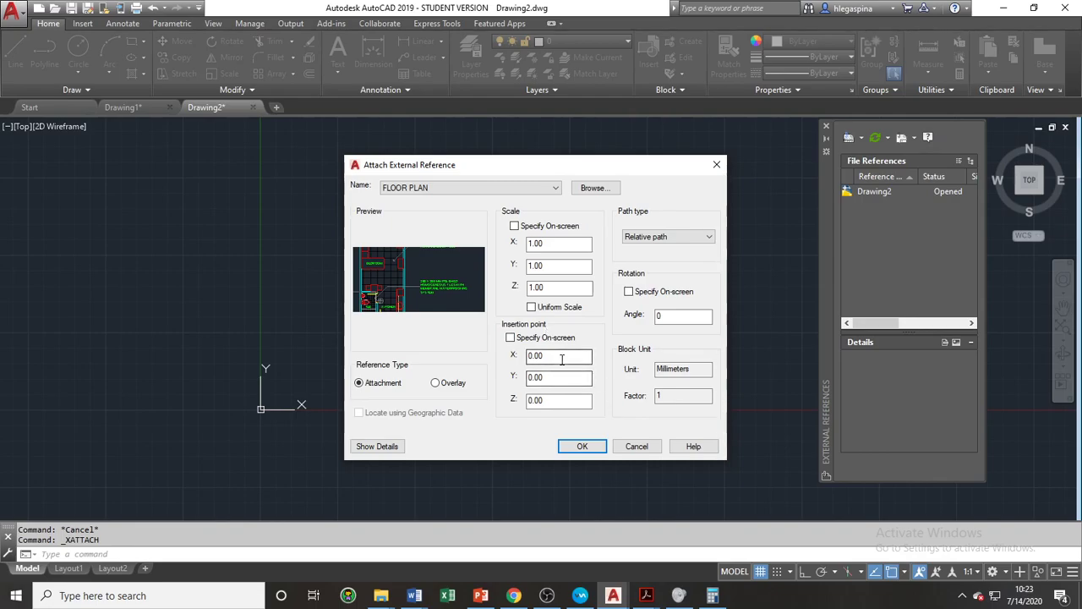
left_click(582, 447)
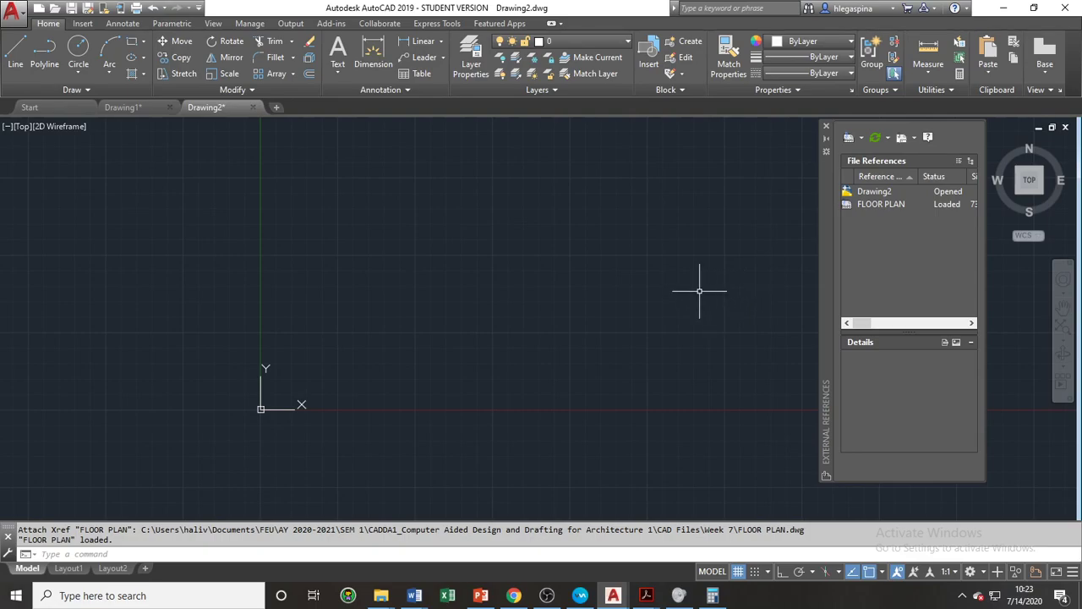
Zoom to the extents of Drawing2 to bring the attached floor plan into view.
scroll(695, 289, "down", 3)
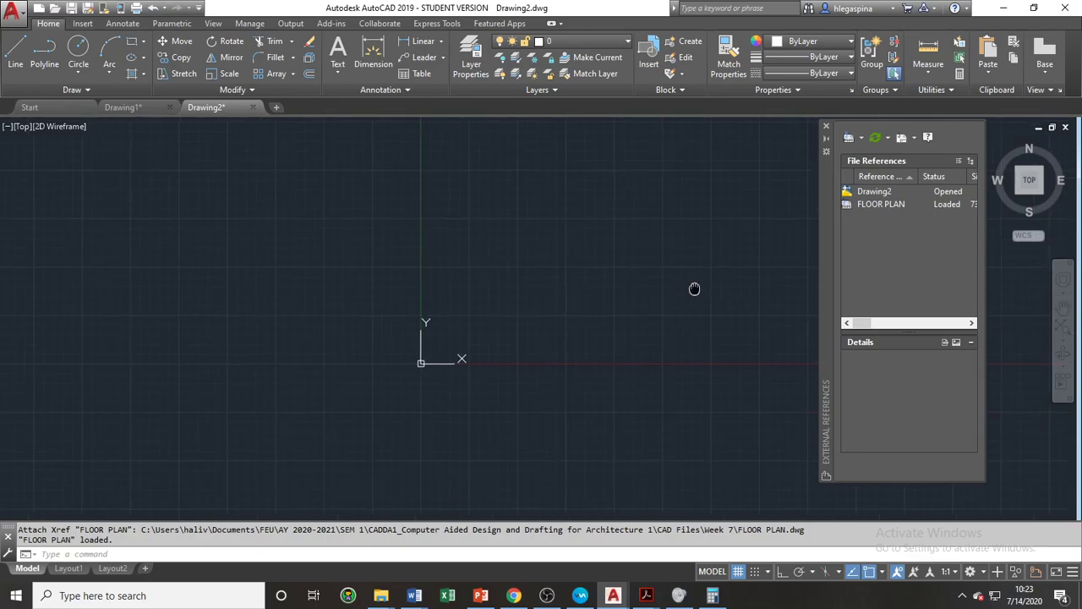
mouse_move(693, 290)
middle_mouse_down()
mouse_move(439, 367)
mouse_move(435, 379)
middle_mouse_up()
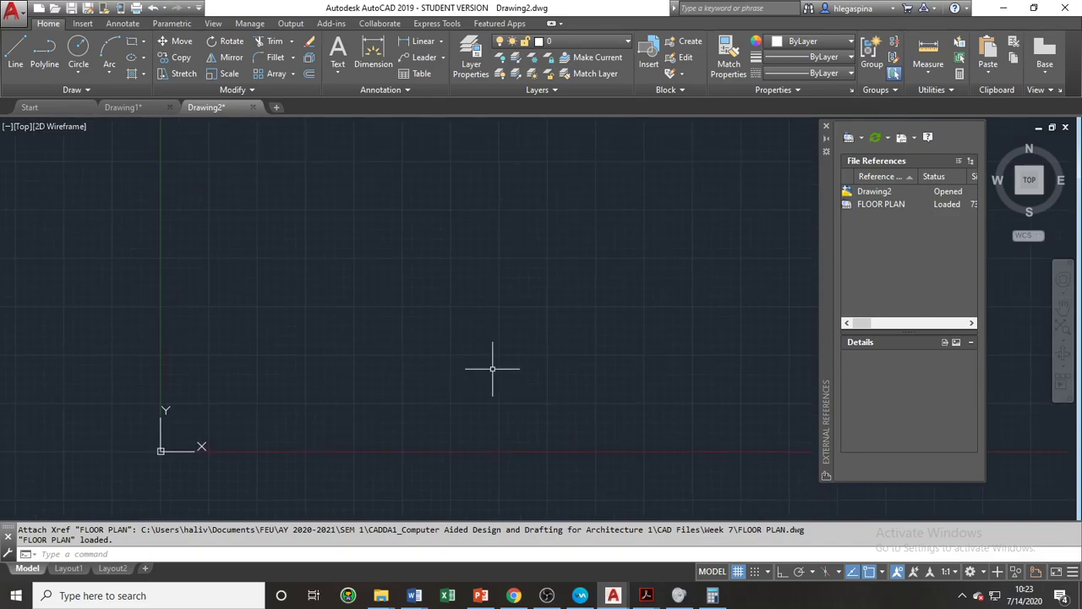
type("z")
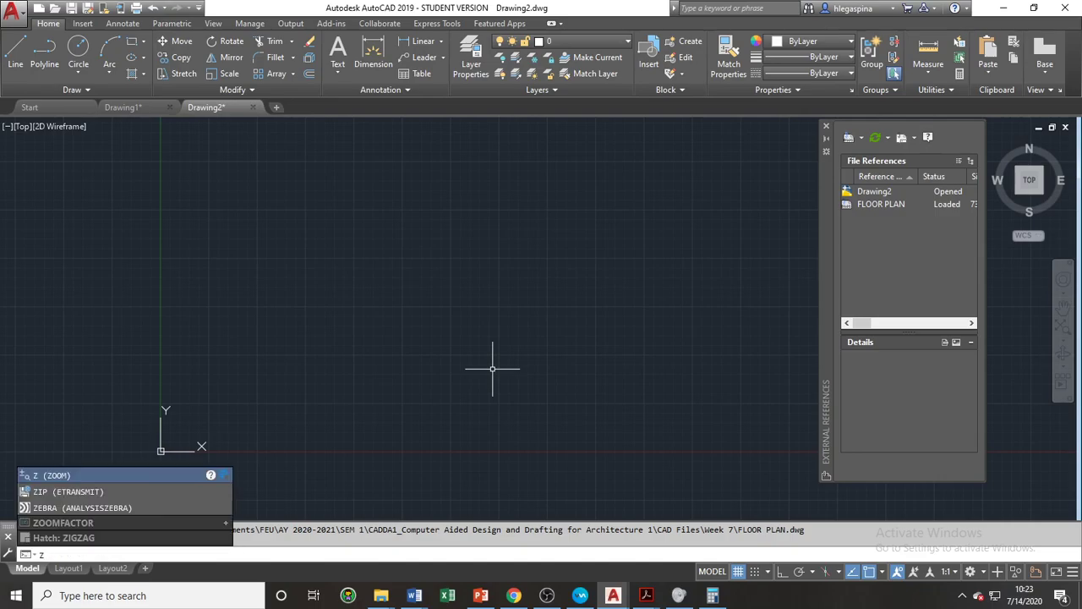
key("Return")
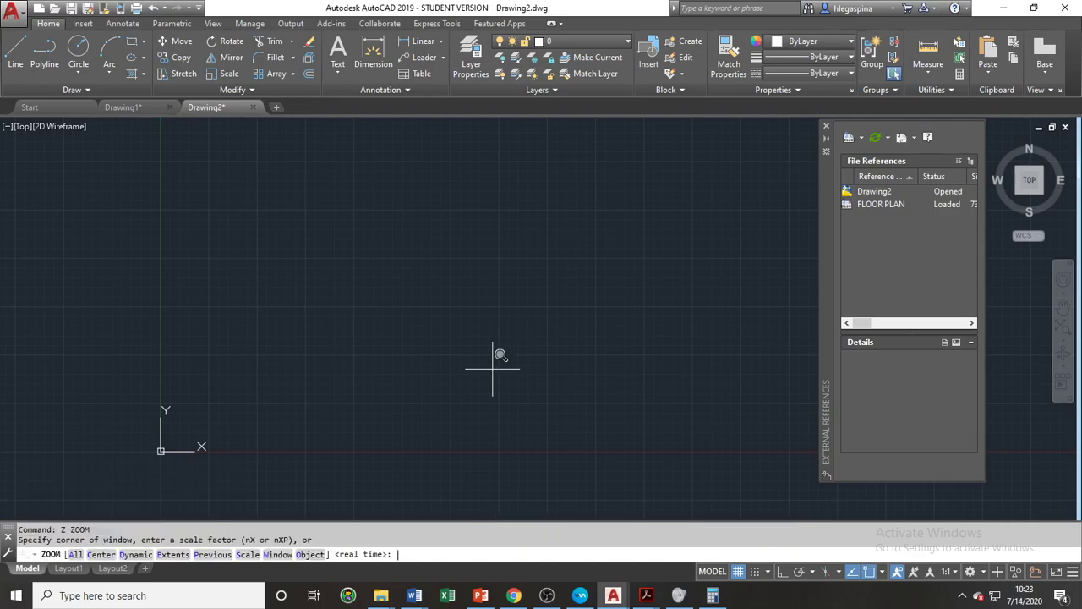
type("E")
key("Return")
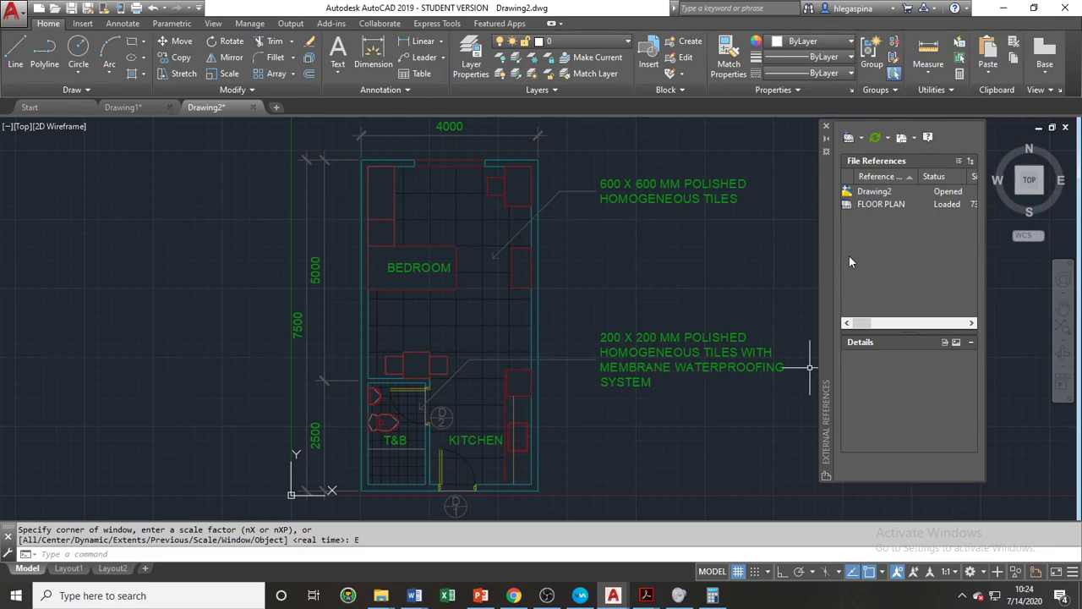
Move the list of external references slightly and open the FLOOR PLAN source drawing from it.
left_click_drag(827, 231, 813, 276)
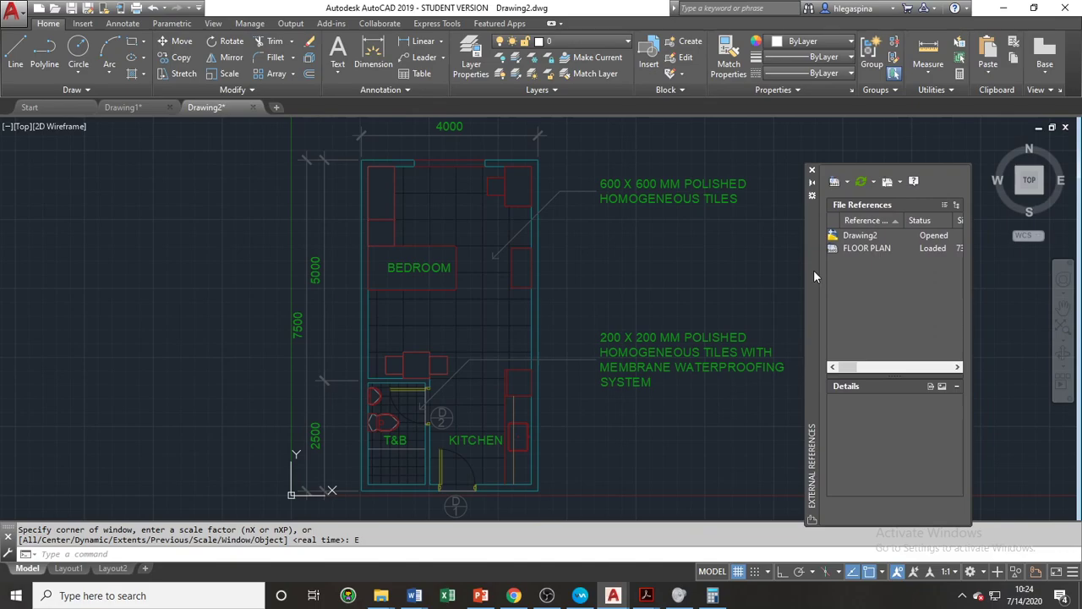
right_click(856, 248)
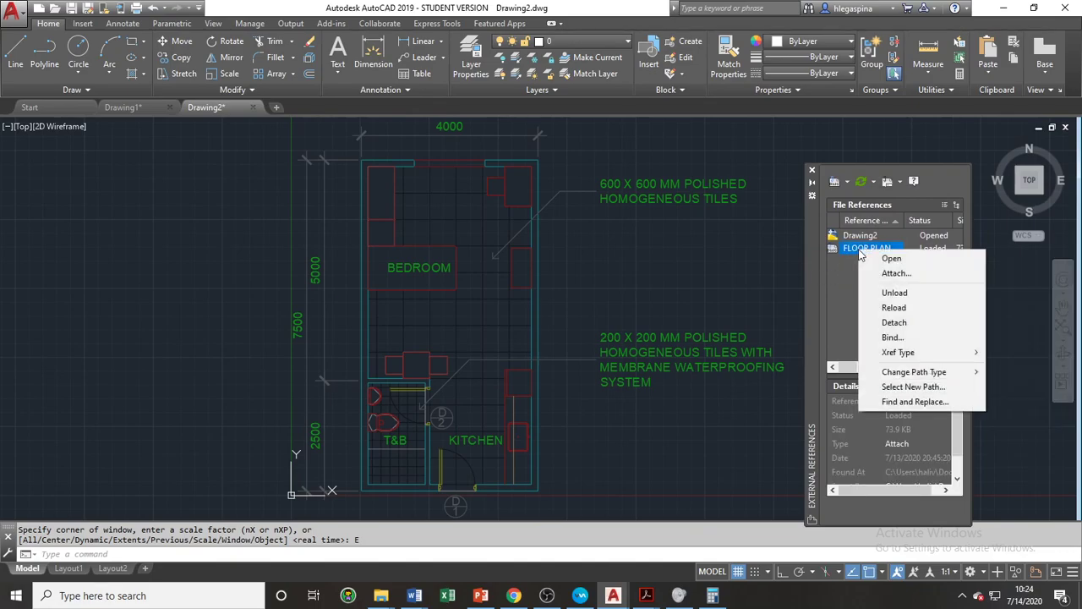
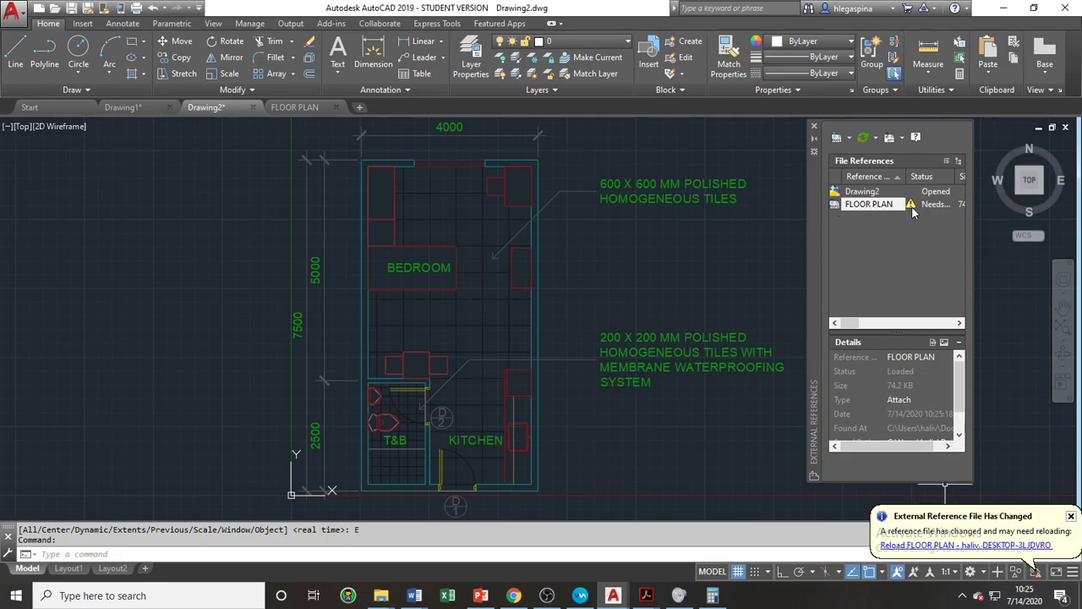
Reload the changed FLOOR PLAN external reference in Drawing2 and check the updated plan.
mouse_move(911, 207)
mouse_move(875, 208)
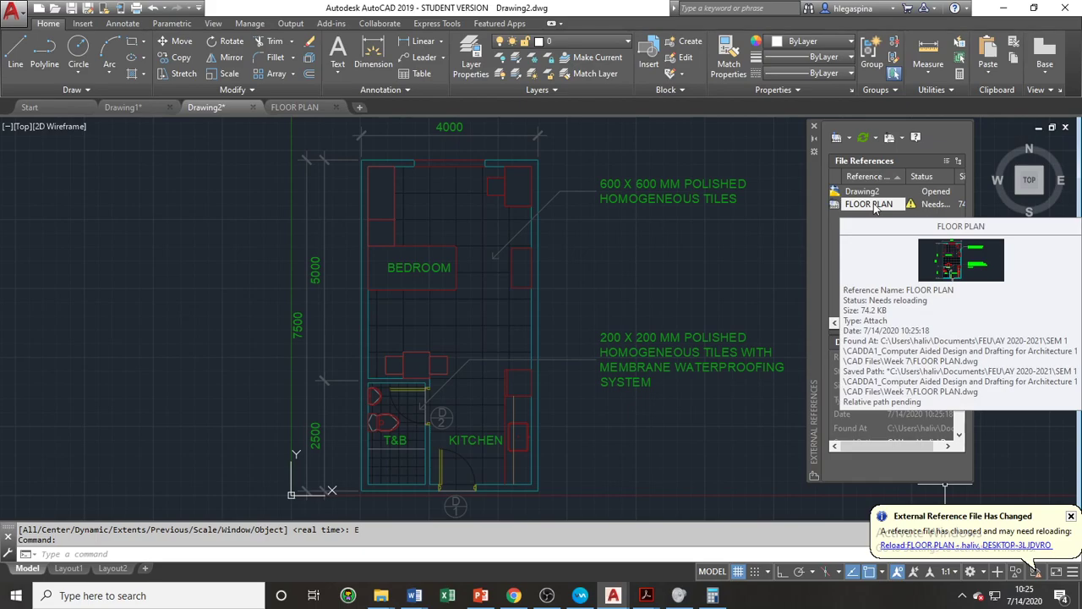
left_click(870, 207)
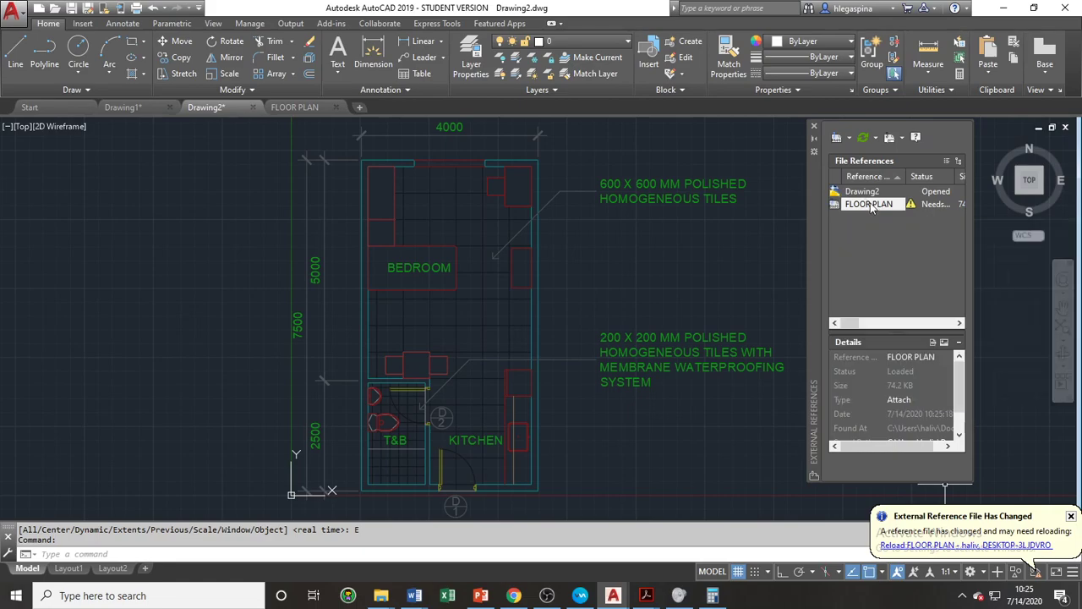
right_click(872, 207)
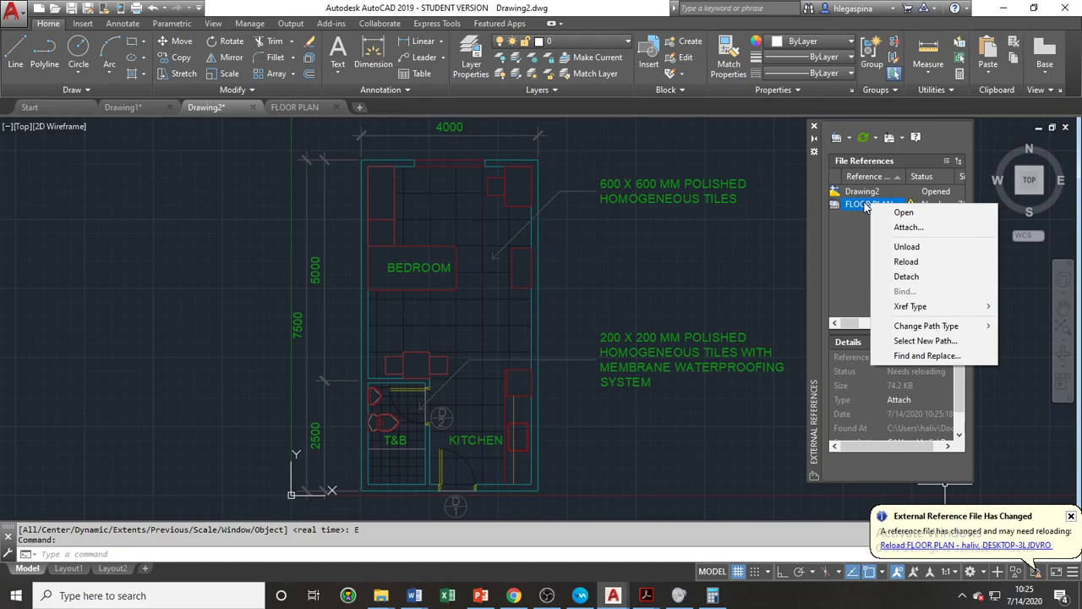
left_click(927, 263)
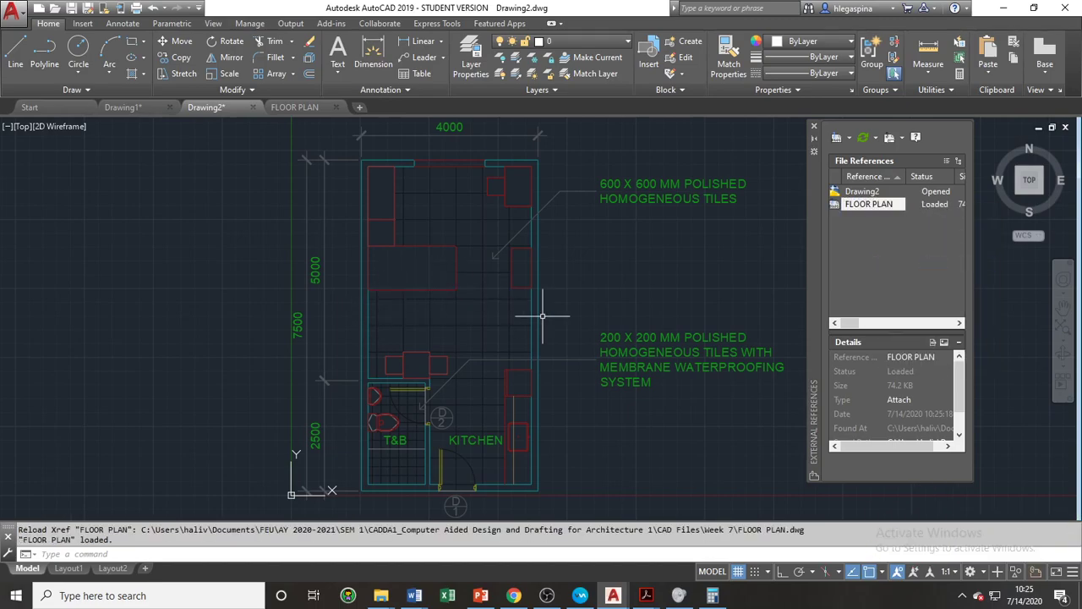
middle_click_drag(542, 316, 499, 322)
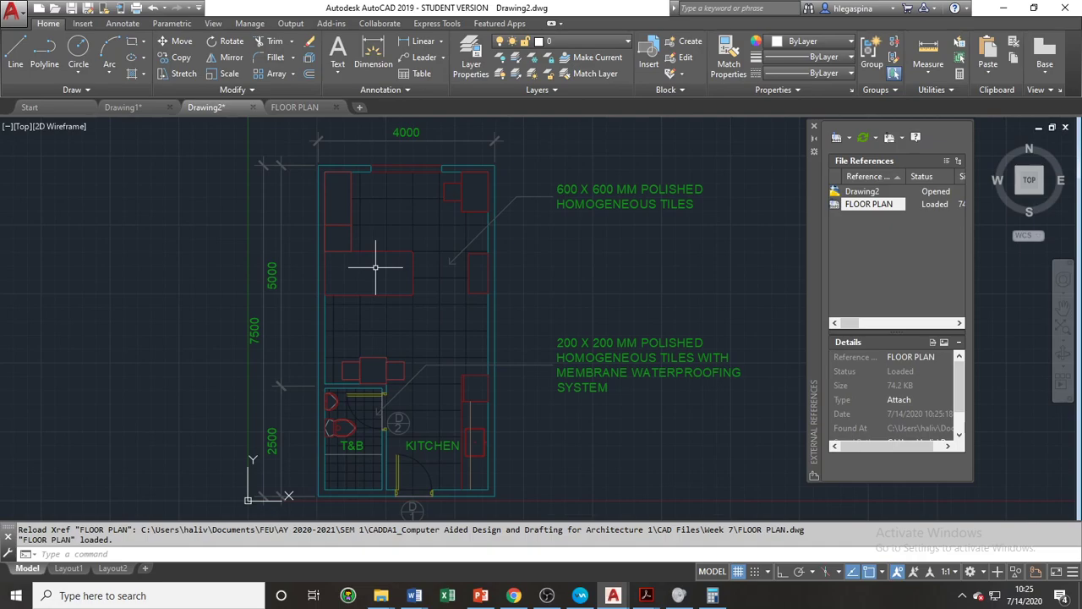
scroll(375, 267, "down", 2)
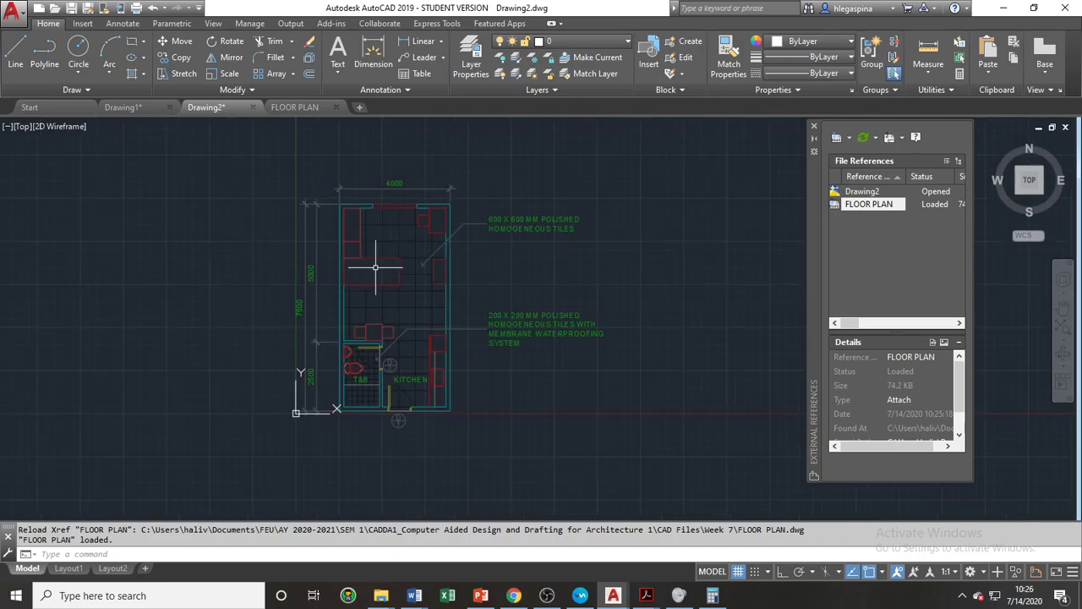